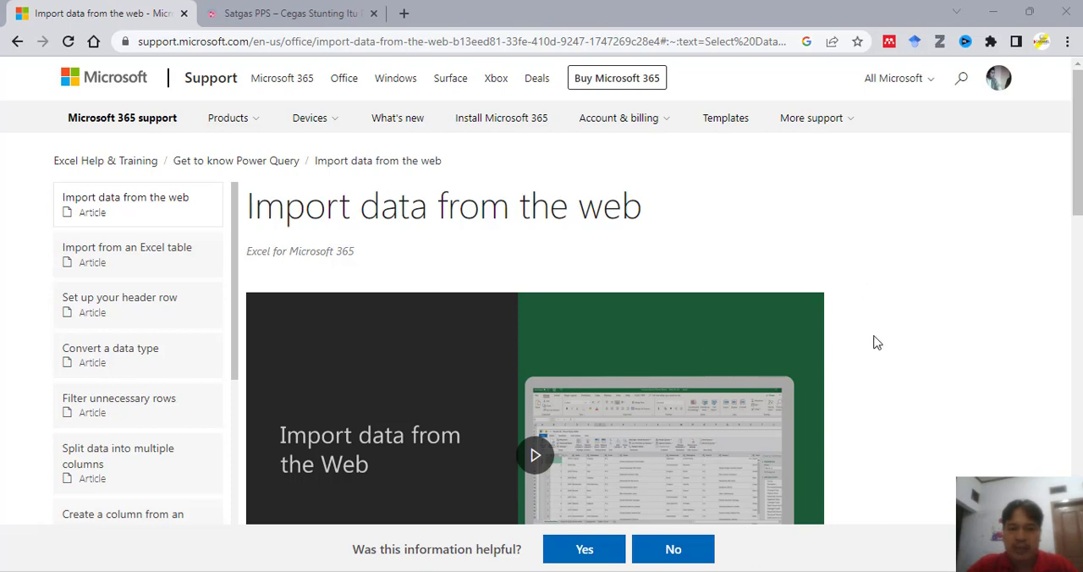
{"action": "scroll", "coordinate": [877, 342], "scroll_direction": "down", "scroll_amount": 2}
{"action": "scroll", "coordinate": [876, 342], "scroll_direction": "up", "scroll_amount": 2}
{"action": "key", "text": "alt+Tab"}
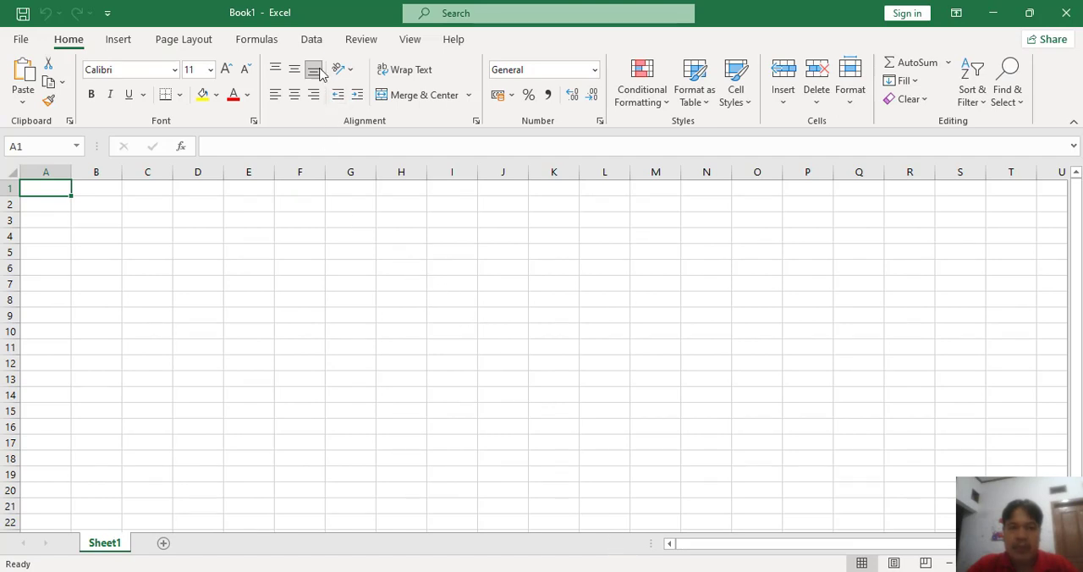
{"action": "left_click", "coordinate": [313, 41]}
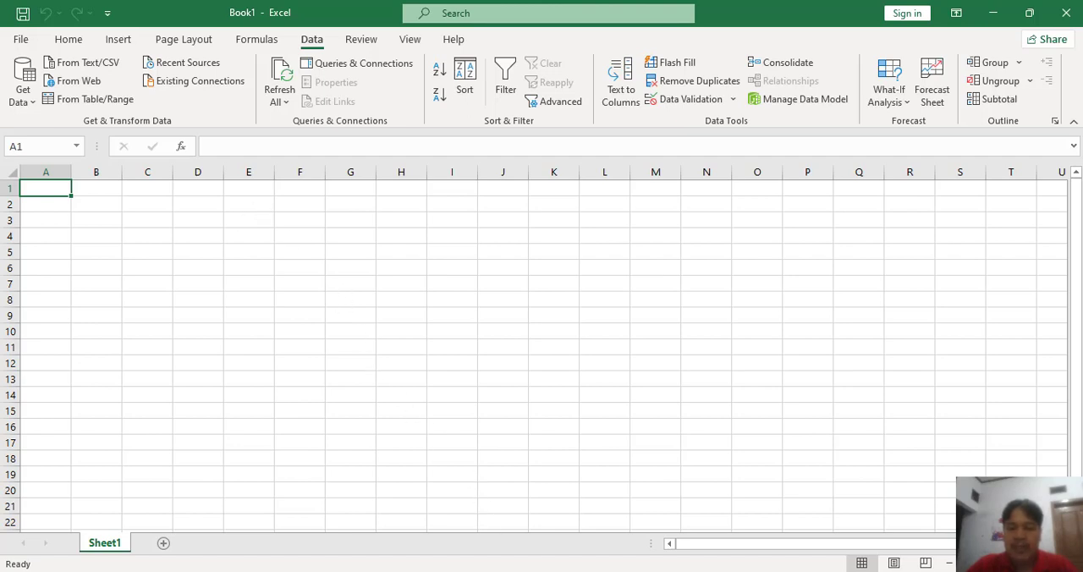
{"action": "left_click", "coordinate": [516, 571]}
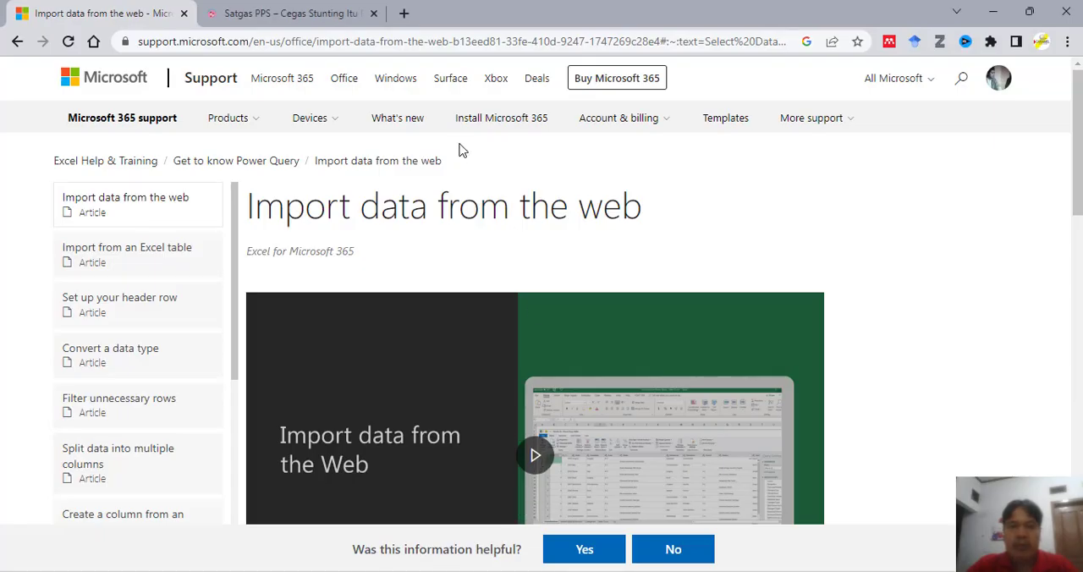
Step: Open the Laporan TPPS report from the Satgas PPS website
{"action": "left_click", "coordinate": [288, 13]}
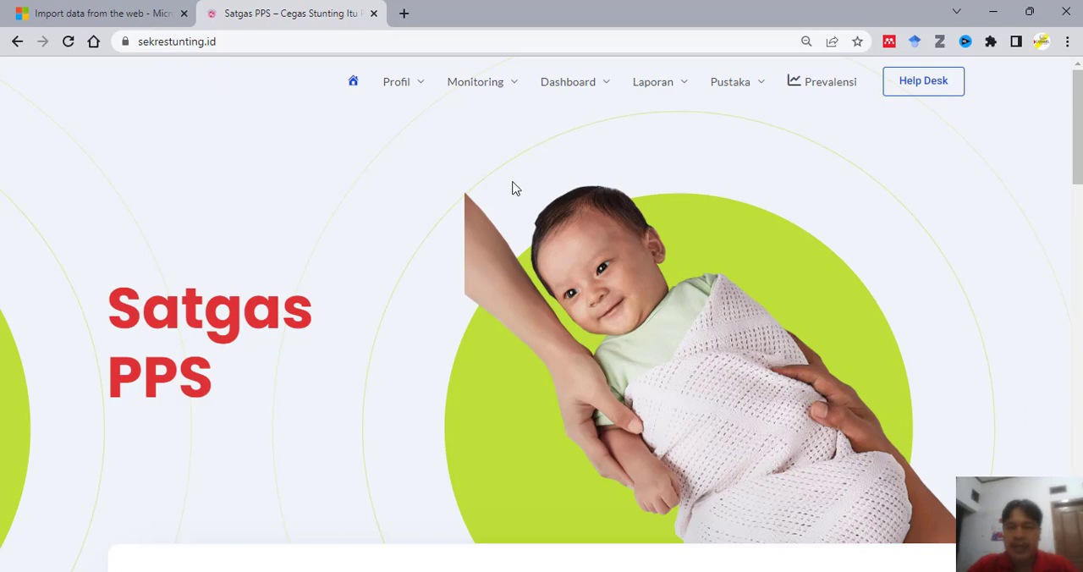
{"action": "mouse_move", "coordinate": [683, 93]}
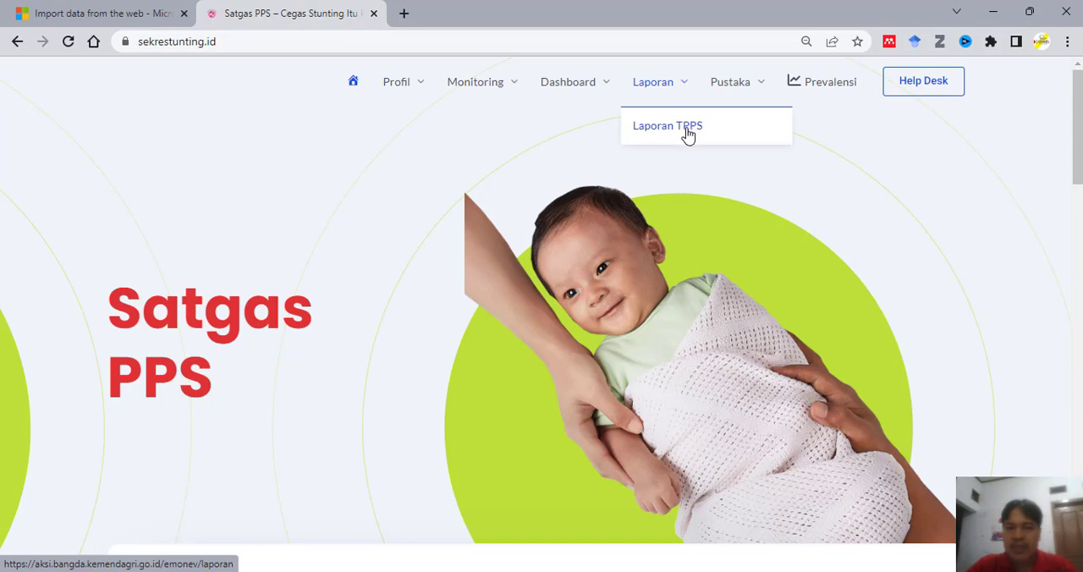
{"action": "left_click", "coordinate": [687, 126]}
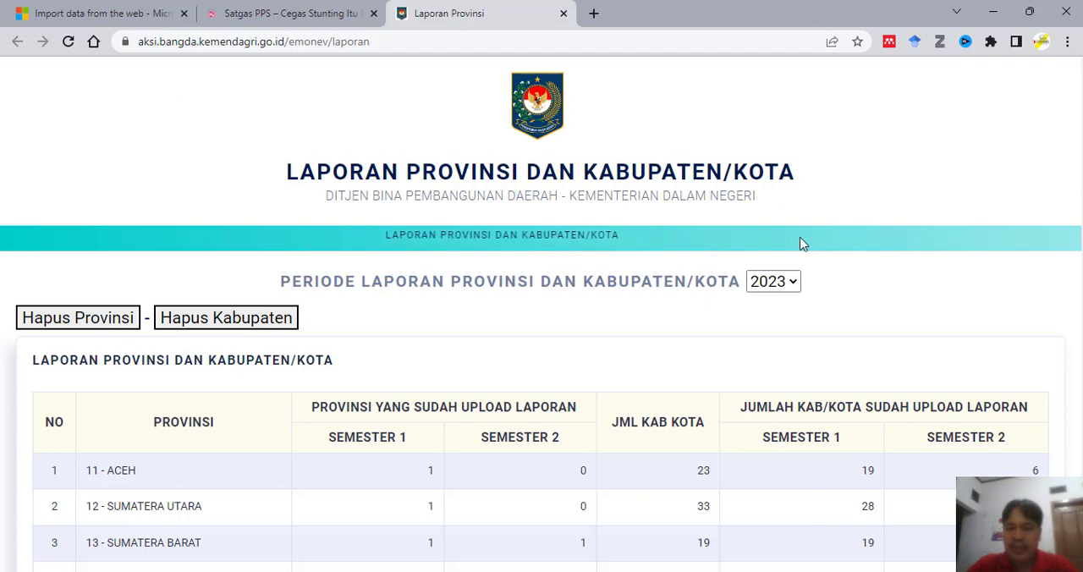
Step: Set the province and regency report period to 2022 and copy the page's URL
{"action": "scroll", "coordinate": [801, 241], "scroll_direction": "down", "scroll_amount": 2}
{"action": "scroll", "coordinate": [801, 241], "scroll_direction": "up", "scroll_amount": 1}
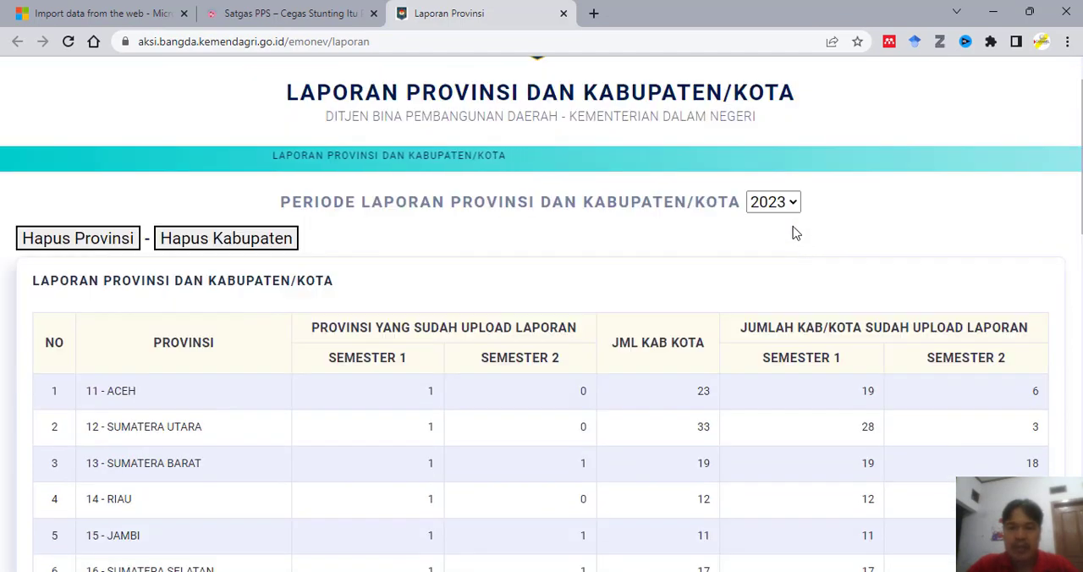
{"action": "left_click", "coordinate": [792, 203]}
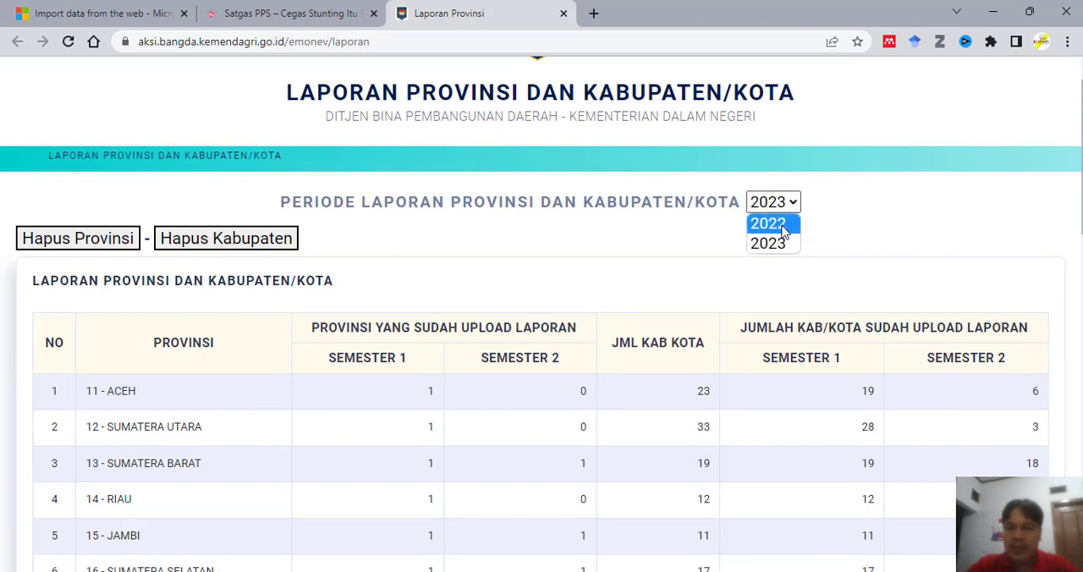
{"action": "left_click", "coordinate": [785, 225]}
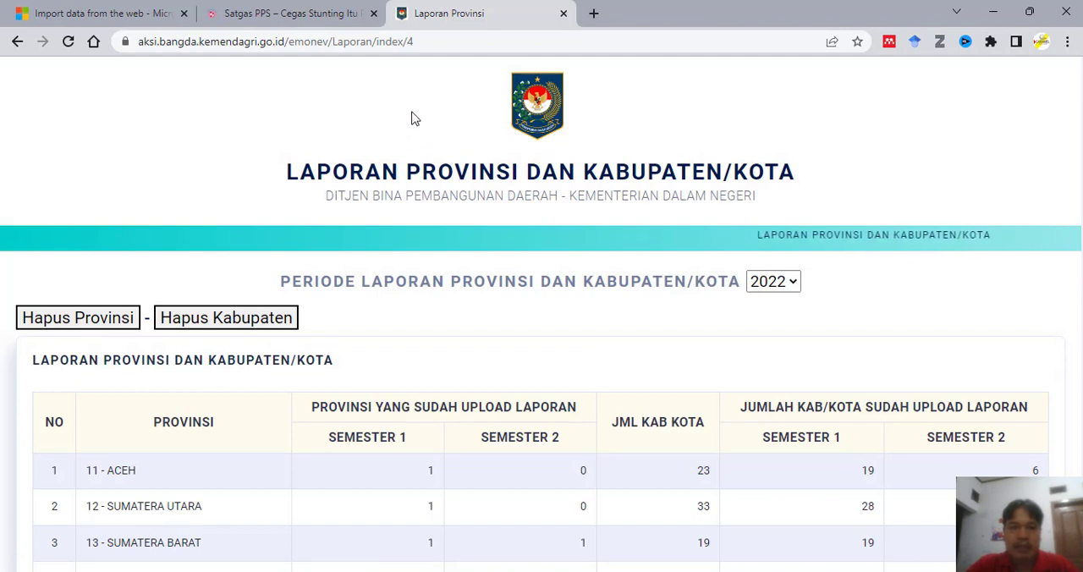
{"action": "left_click", "coordinate": [431, 40]}
{"action": "key", "text": "ctrl+c"}
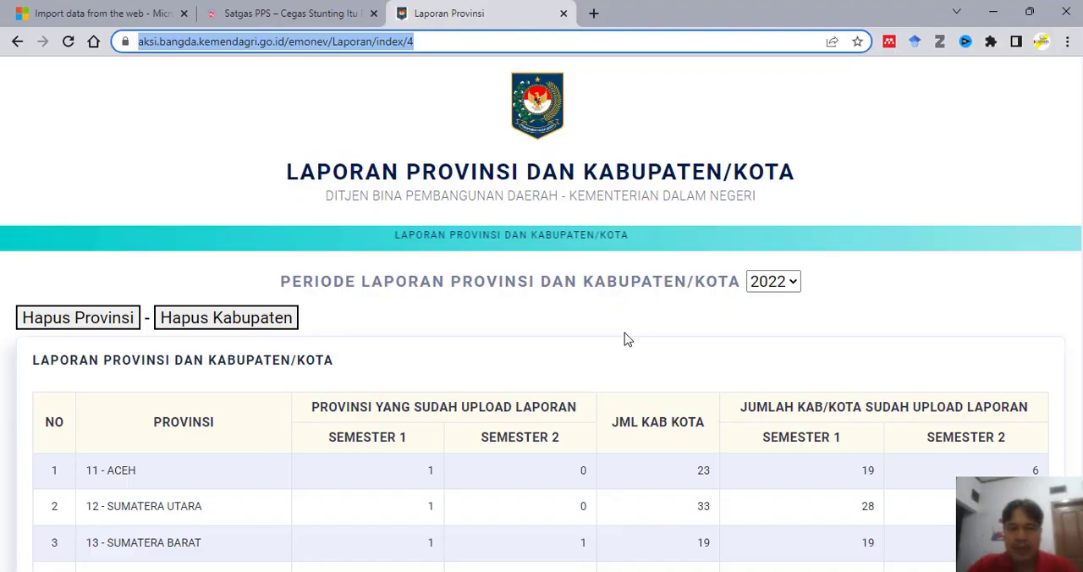
{"action": "key", "text": "alt+Tab"}
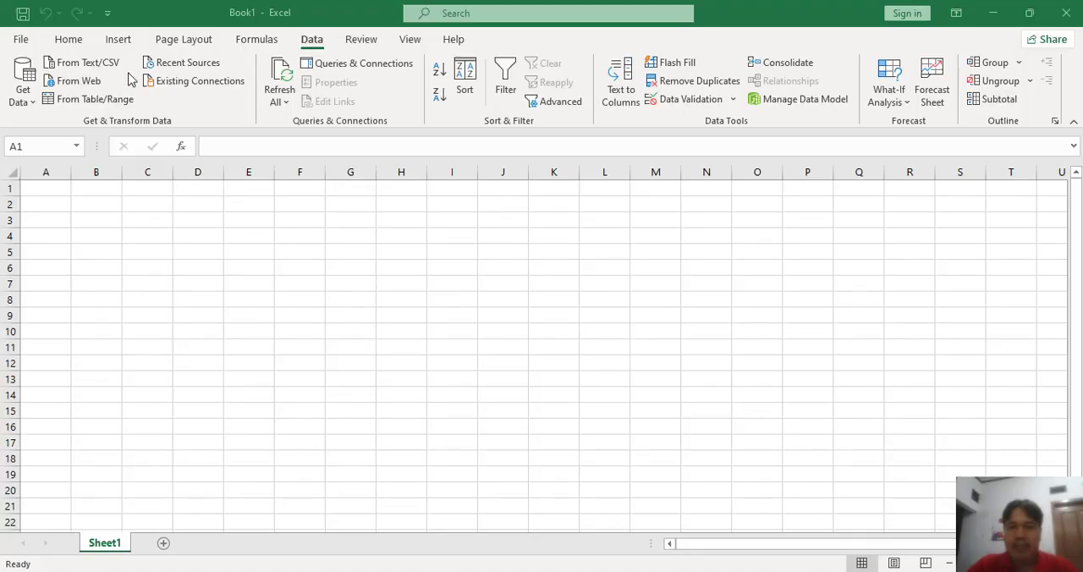
{"action": "left_click", "coordinate": [80, 82]}
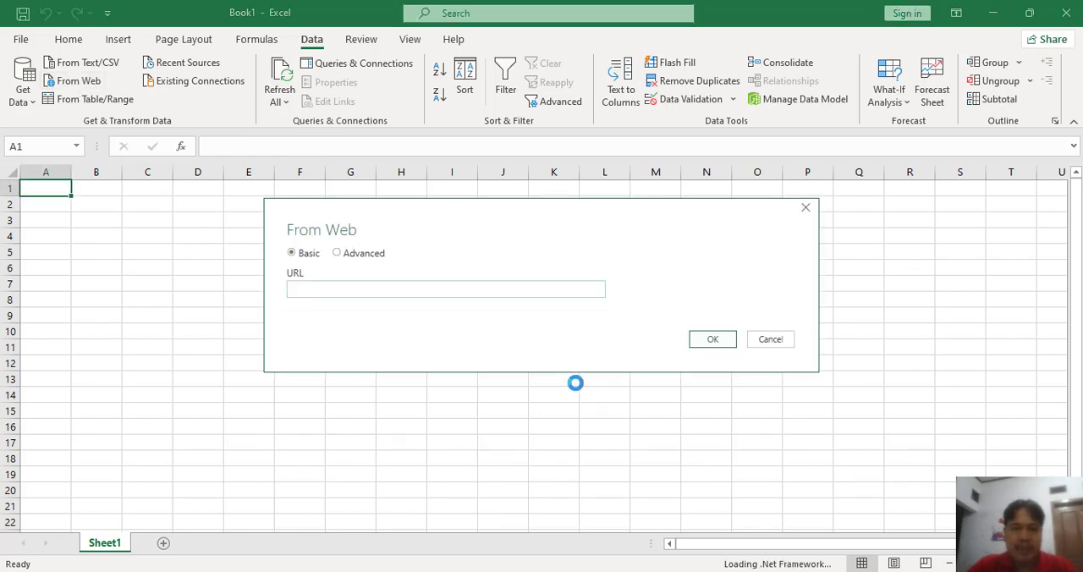
{"action": "left_click", "coordinate": [479, 293]}
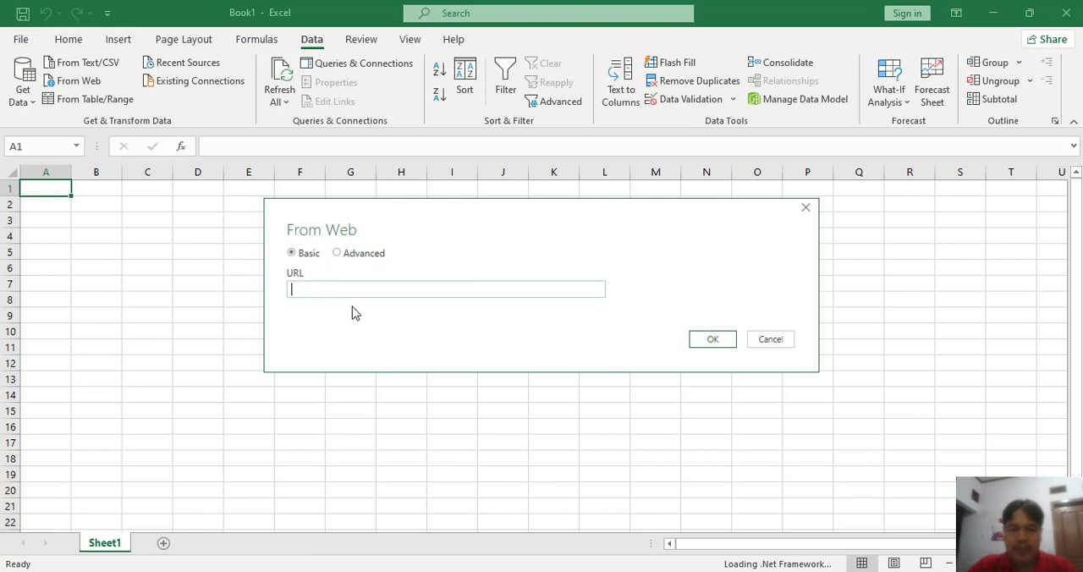
{"action": "key", "text": "ctrl+v"}
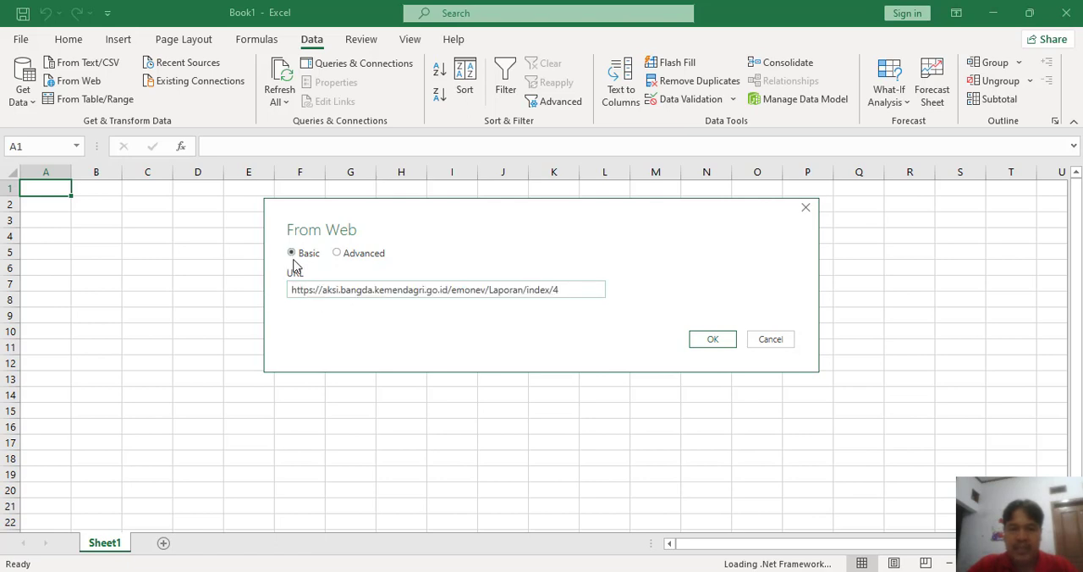
{"action": "left_click", "coordinate": [710, 340]}
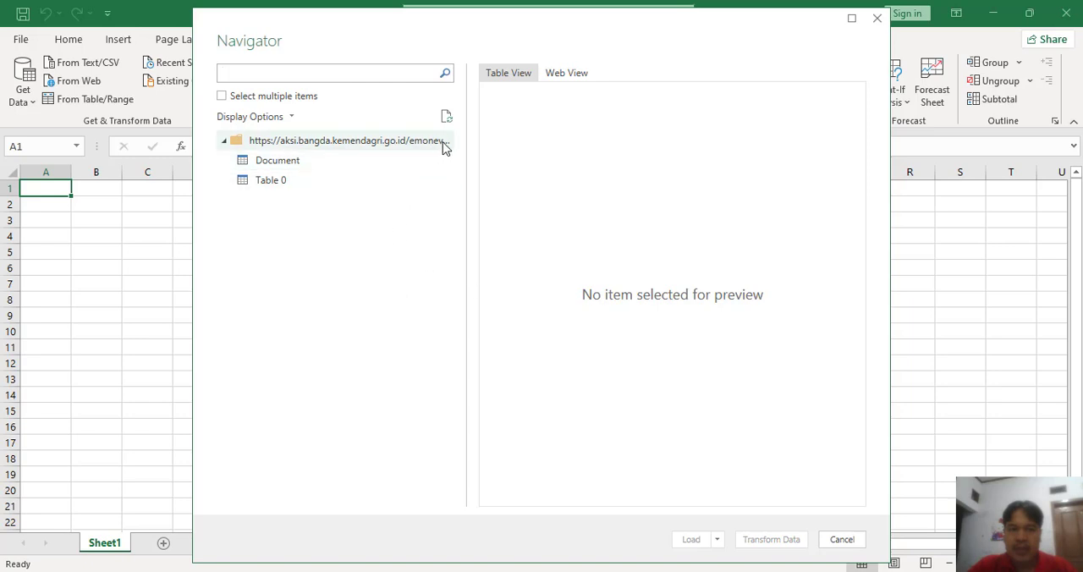
{"action": "left_click_drag", "start_coordinate": [465, 142], "coordinate": [532, 151]}
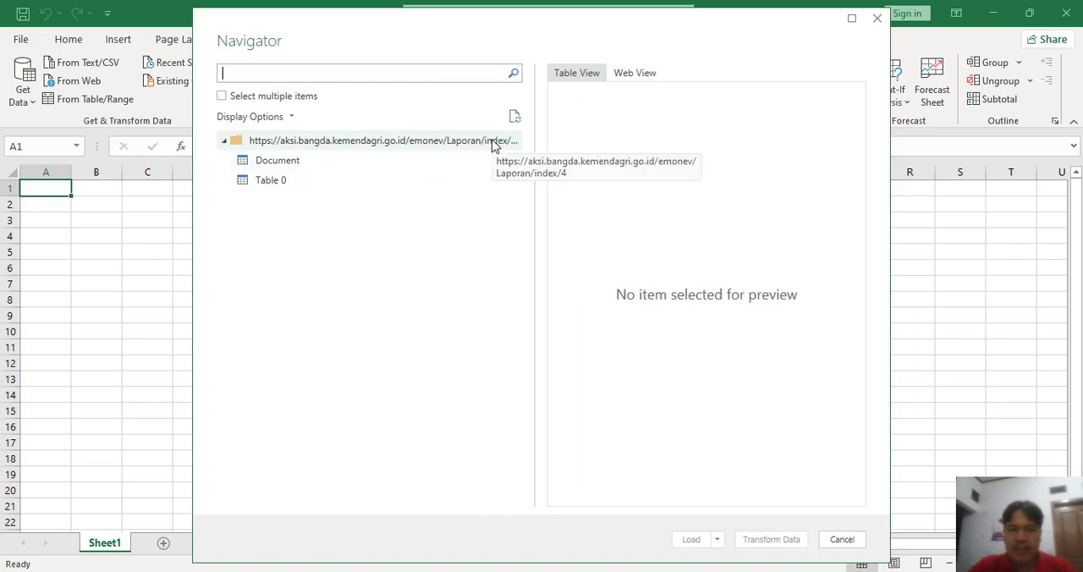
{"action": "left_click", "coordinate": [274, 187]}
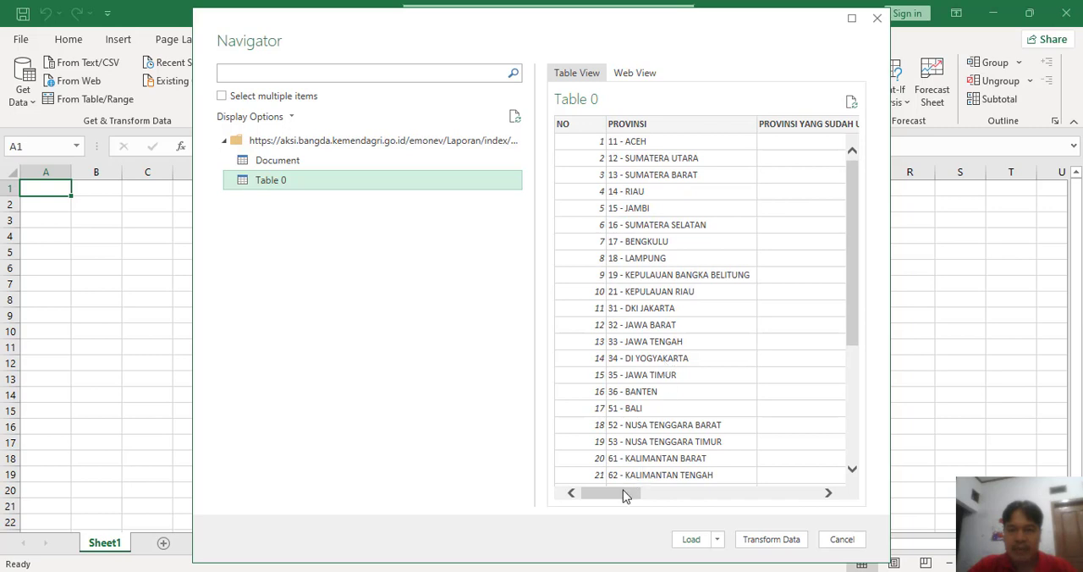
Step: Compare the columns in the Table 0 preview with the report table on the source web page
{"action": "left_click_drag", "start_coordinate": [623, 493], "coordinate": [597, 501]}
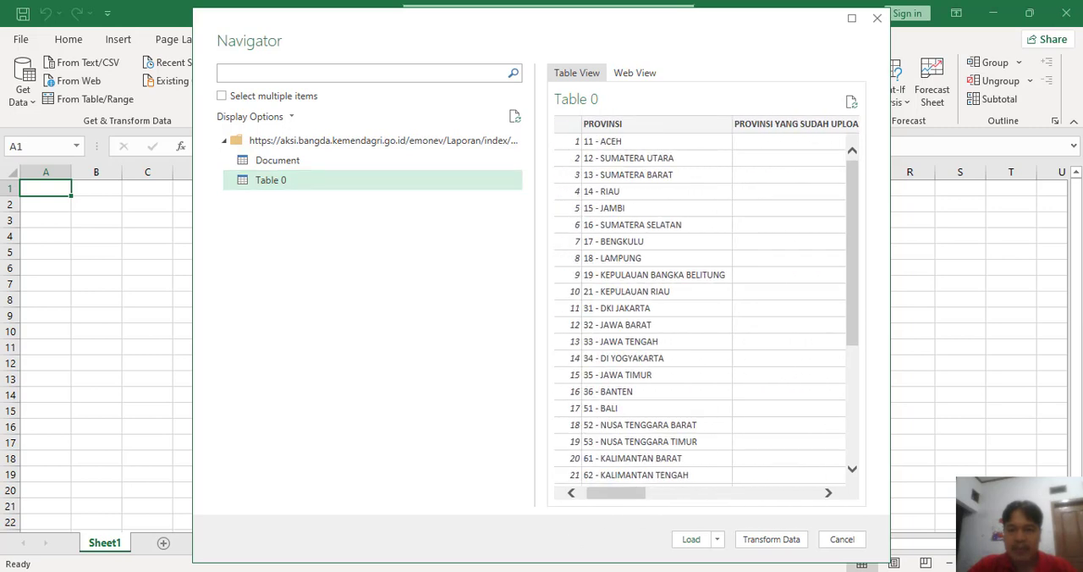
{"action": "left_click", "coordinate": [513, 570]}
{"action": "scroll", "coordinate": [394, 442], "scroll_direction": "down", "scroll_amount": 2}
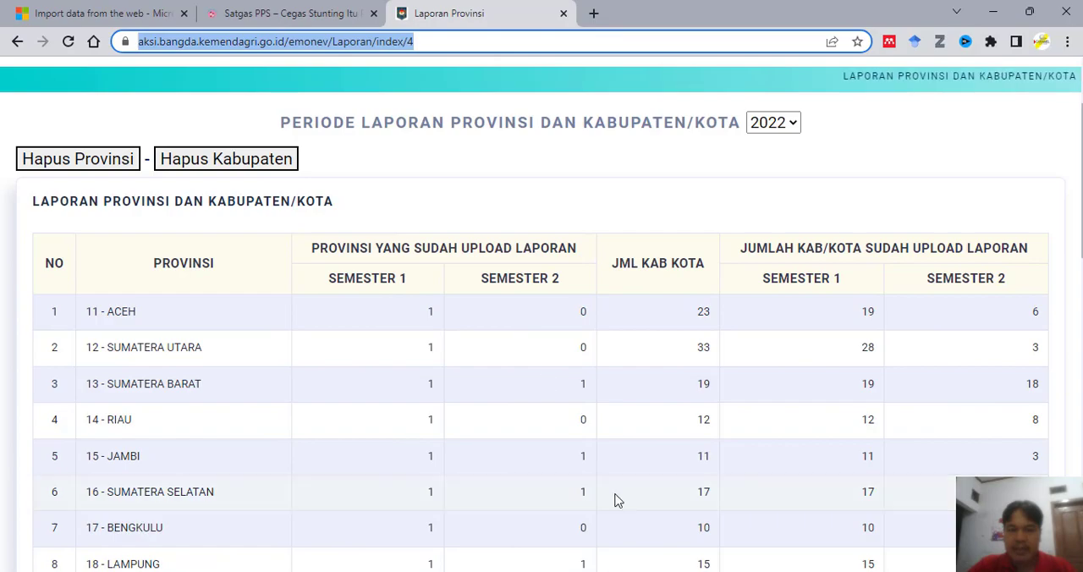
{"action": "key", "text": "alt+Tab"}
{"action": "left_click", "coordinate": [652, 492]}
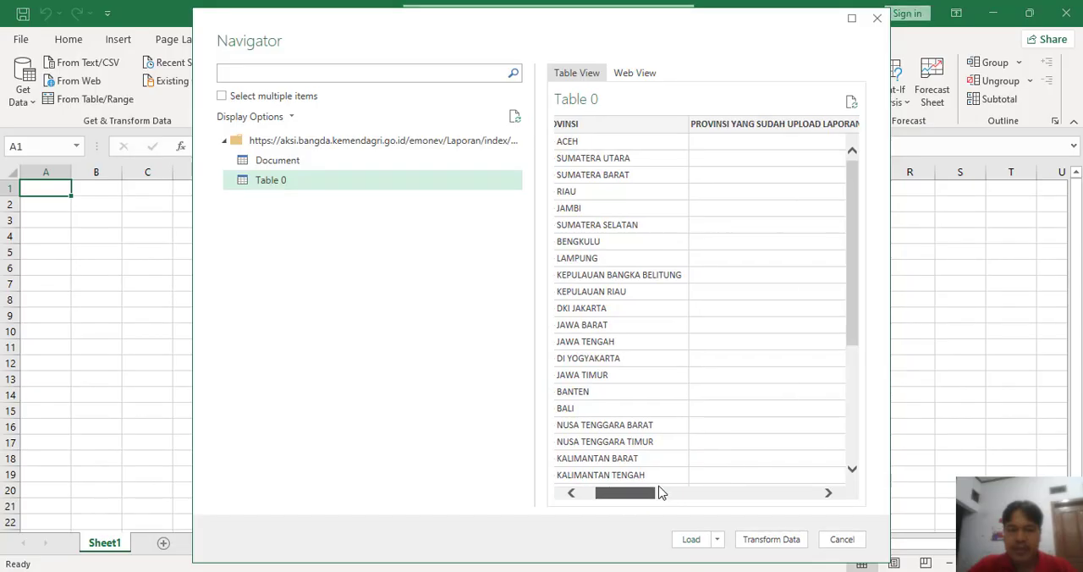
{"action": "left_click_drag", "start_coordinate": [656, 487], "coordinate": [669, 459]}
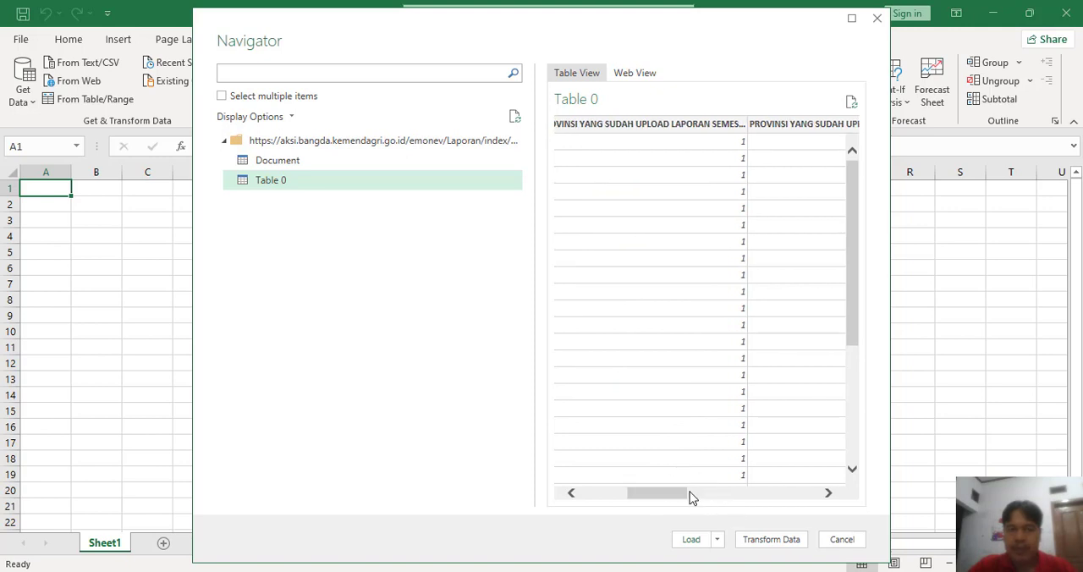
{"action": "left_click", "coordinate": [602, 496]}
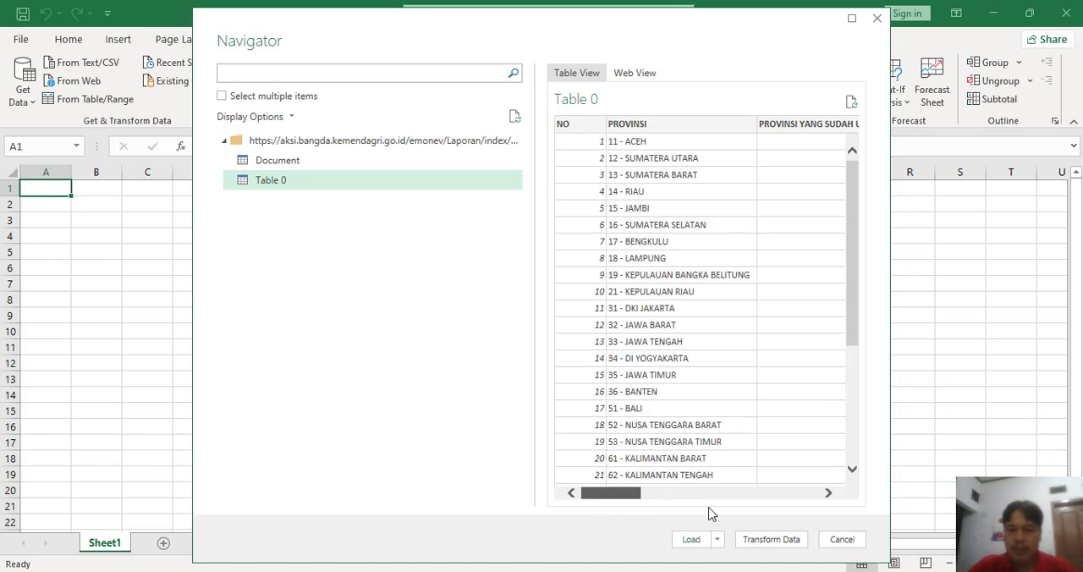
Step: Open Table 0 in the Power Query Editor, then close it and keep the changes to load the data into the workbook
{"action": "left_click", "coordinate": [768, 542]}
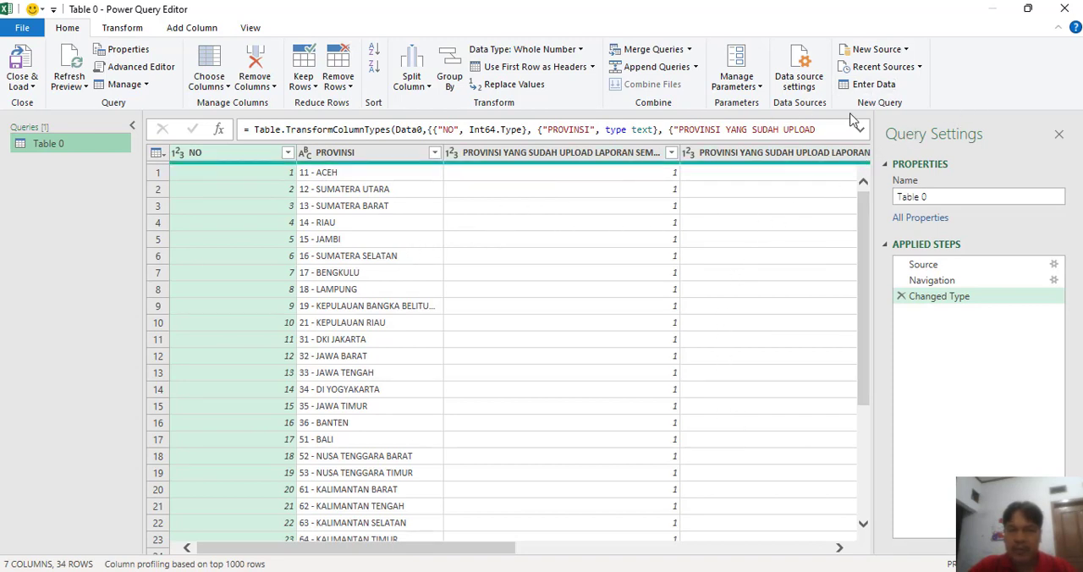
{"action": "left_click", "coordinate": [1064, 8]}
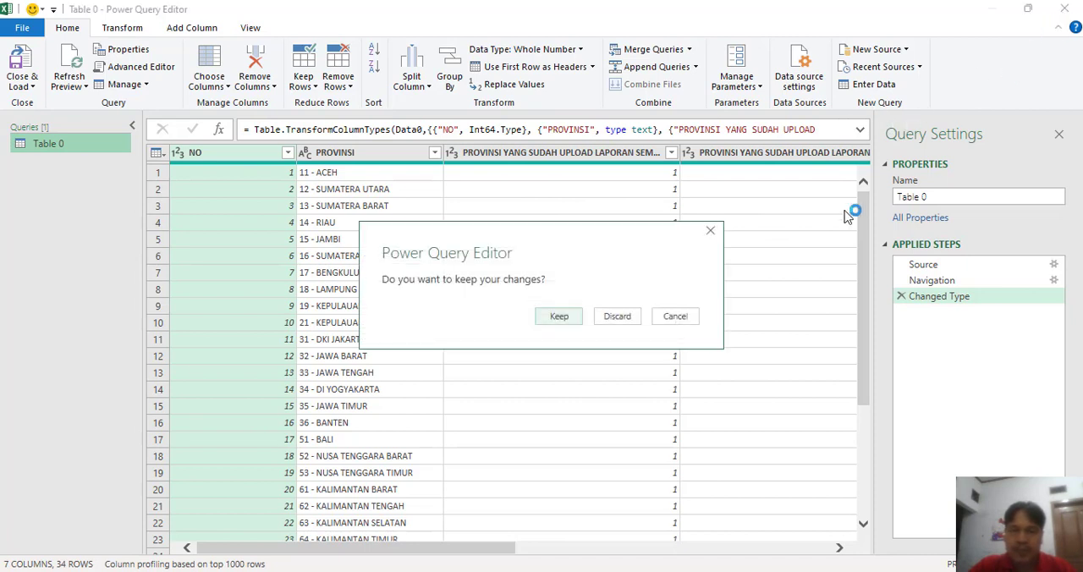
{"action": "left_click", "coordinate": [544, 320]}
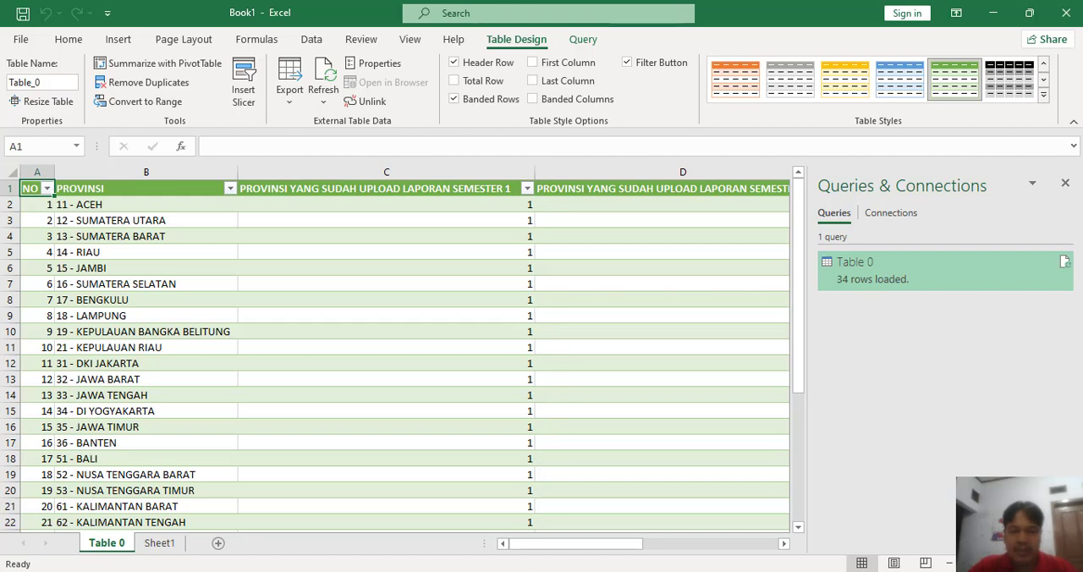
Step: Save the workbook in Documents as "Praktek import data dari web", replacing the existing file
{"action": "left_click", "coordinate": [377, 268]}
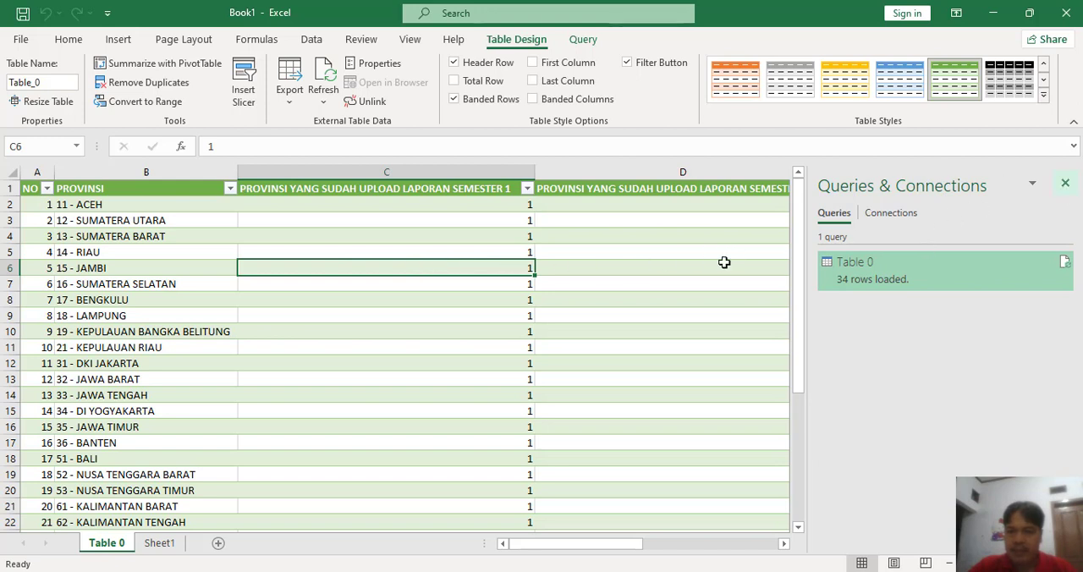
{"action": "key", "text": "F12"}
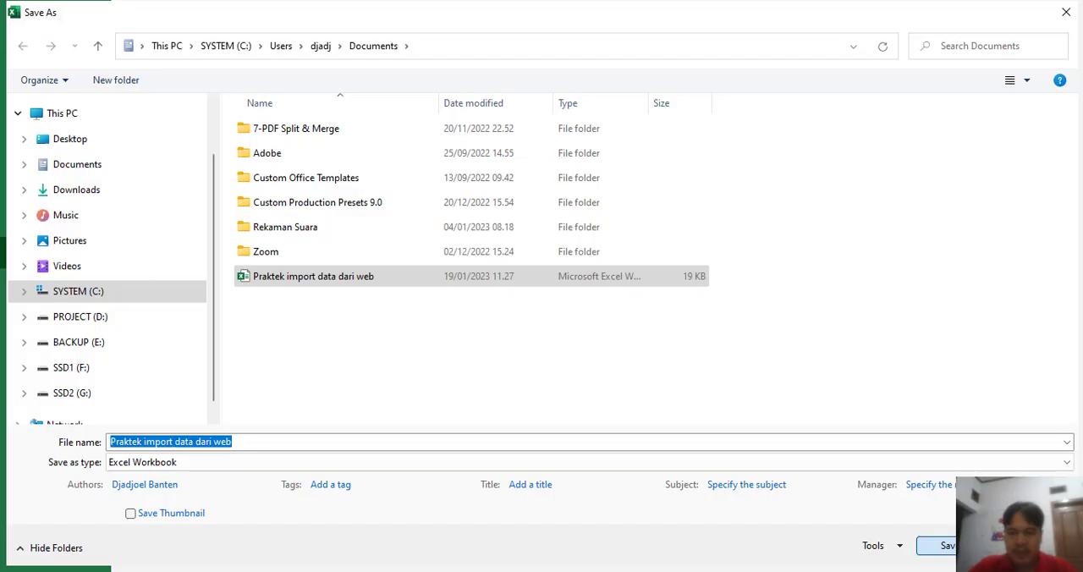
{"action": "key", "text": "Return"}
{"action": "left_click", "coordinate": [580, 296]}
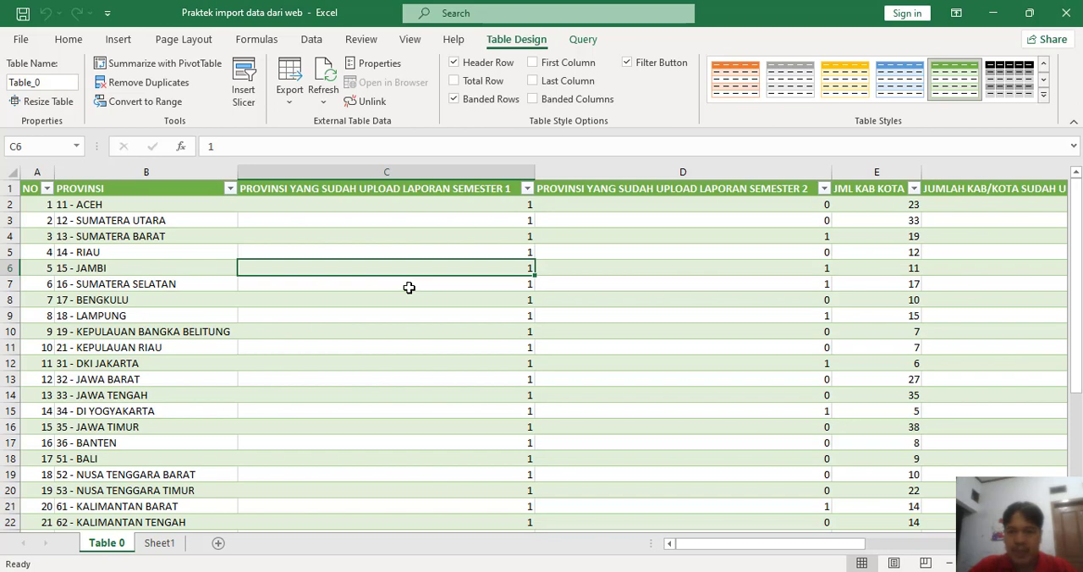
Step: Overwrite the semester 1 province upload values with 0 in C2:C11, from Aceh to Kepulauan Riau
{"action": "left_click", "coordinate": [332, 203]}
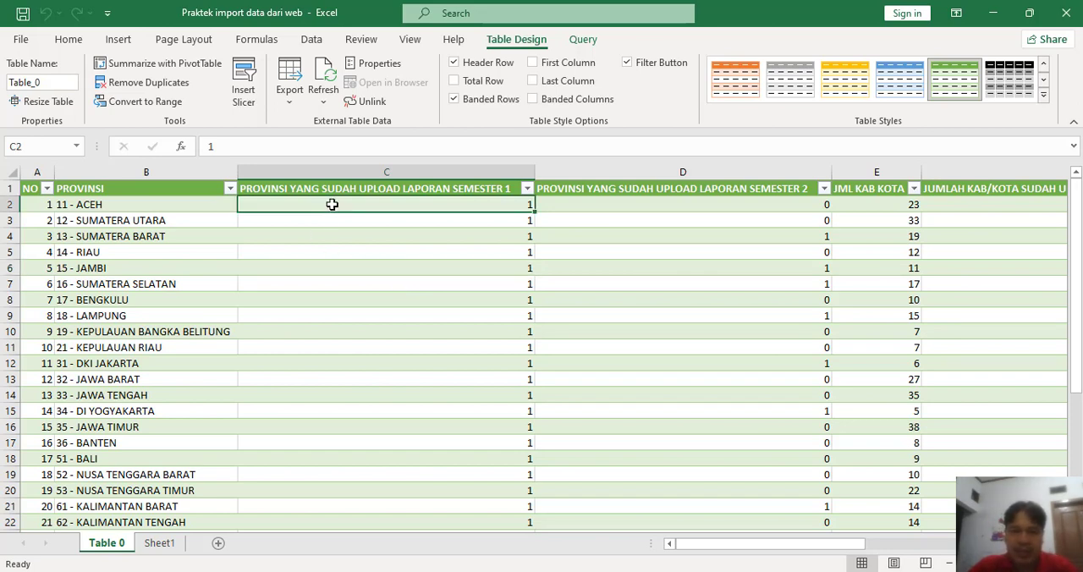
{"action": "type", "text": "0"}
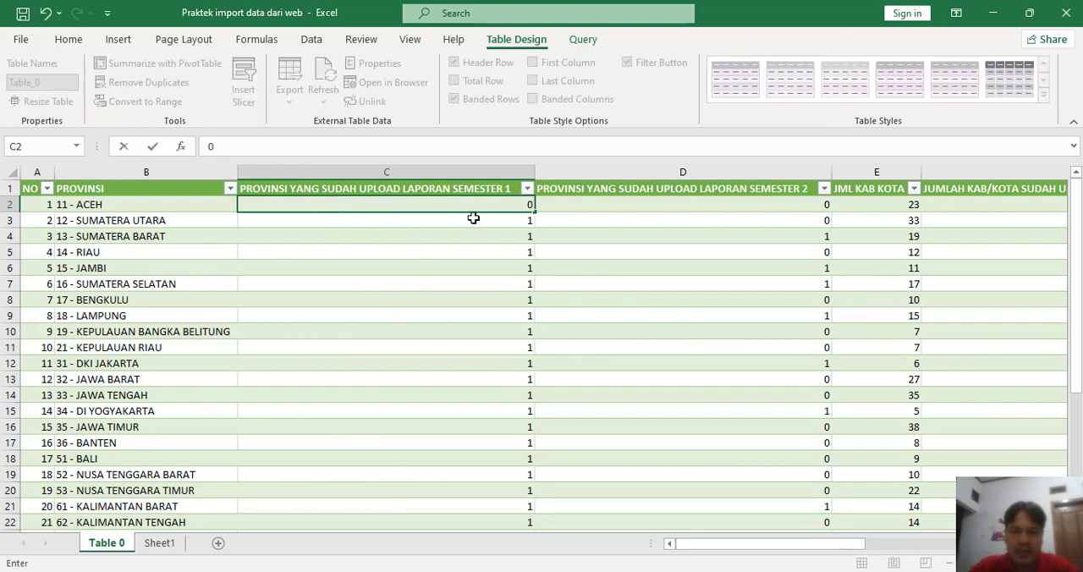
{"action": "key", "text": "Return"}
{"action": "left_click", "coordinate": [514, 204]}
{"action": "left_click_drag", "start_coordinate": [533, 212], "coordinate": [513, 350]}
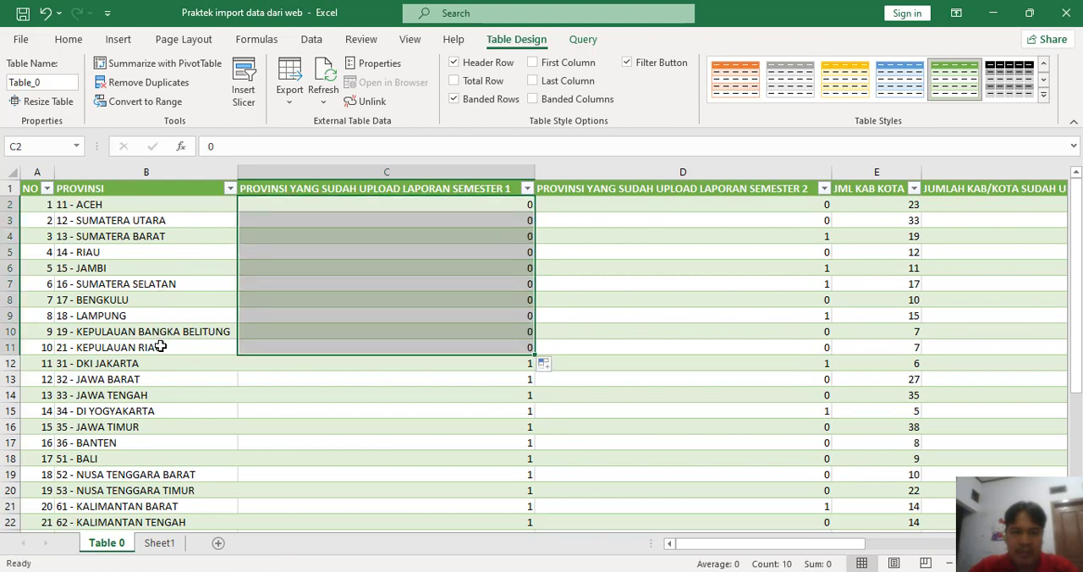
{"action": "left_click", "coordinate": [308, 366]}
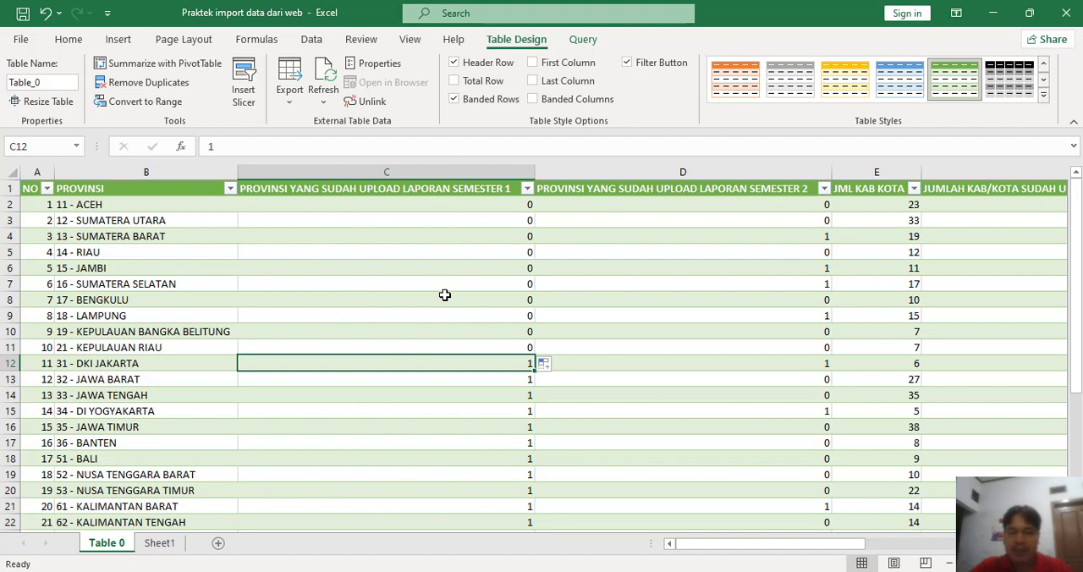
Step: Refresh the Table 0 query to reload the table's data from the web source
{"action": "mouse_move", "coordinate": [506, 571]}
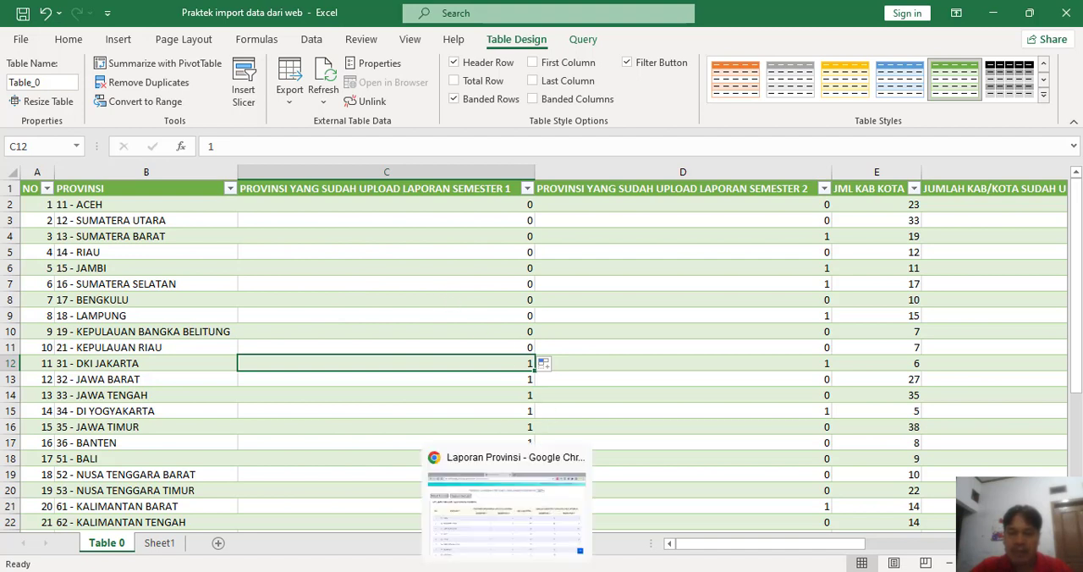
{"action": "left_click", "coordinate": [596, 287]}
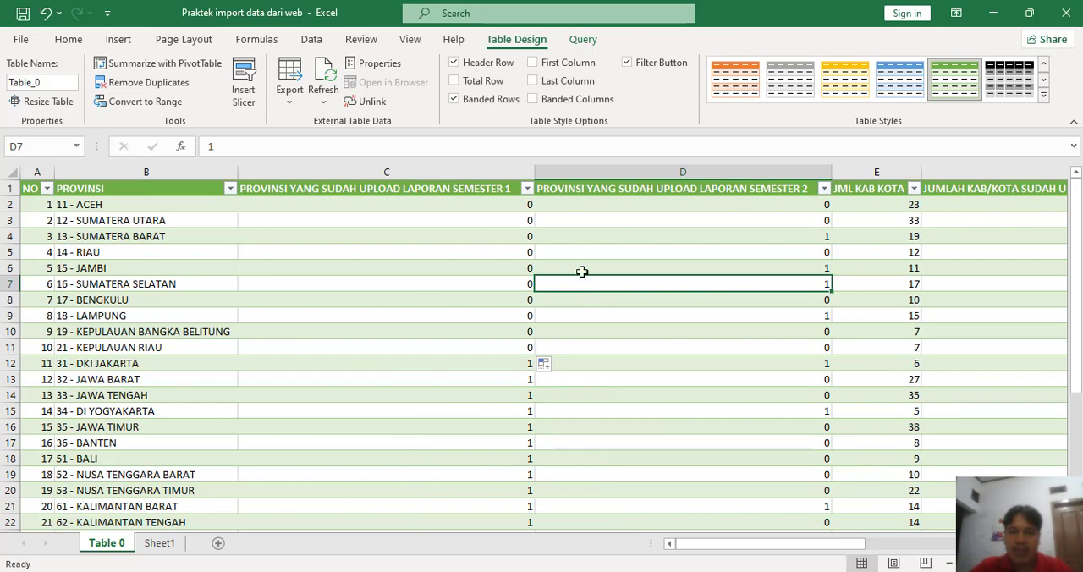
{"action": "left_click", "coordinate": [583, 40]}
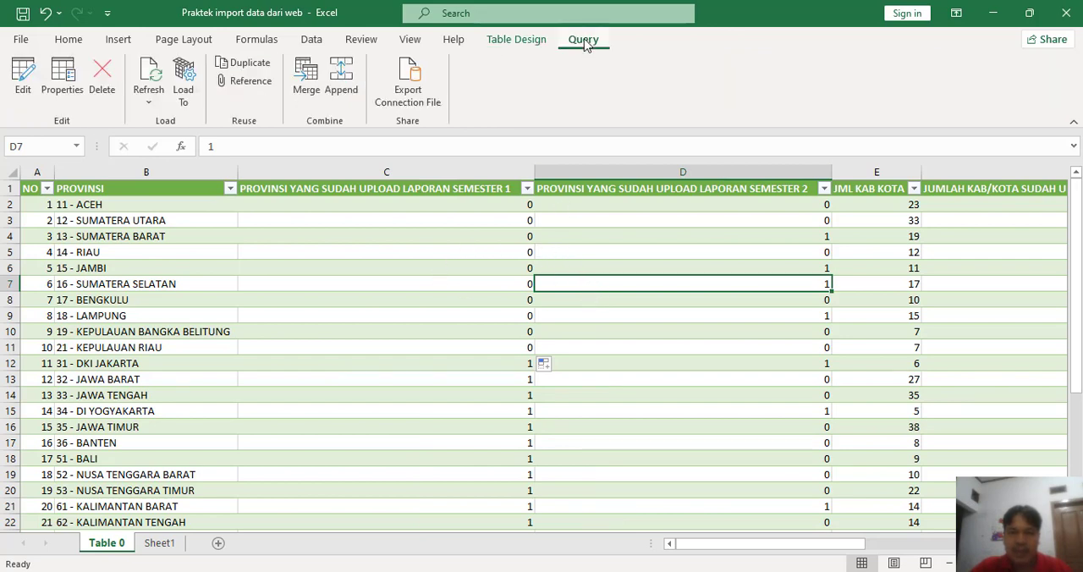
{"action": "left_click", "coordinate": [148, 76]}
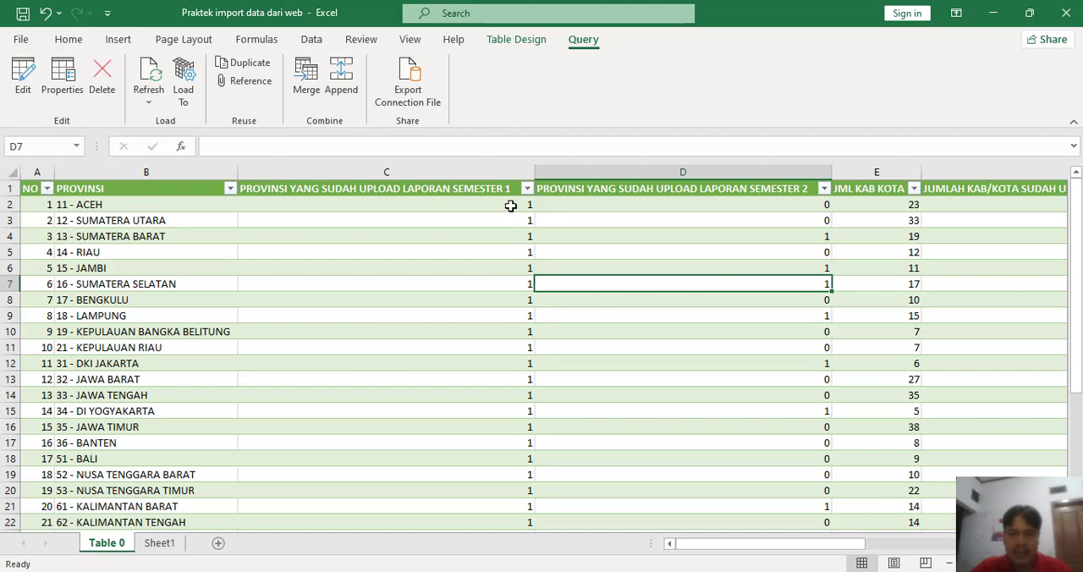
Step: Check the refreshed semester 1 upload values in C2:C11 of the Table 0 sheet
{"action": "left_click_drag", "start_coordinate": [510, 206], "coordinate": [528, 347]}
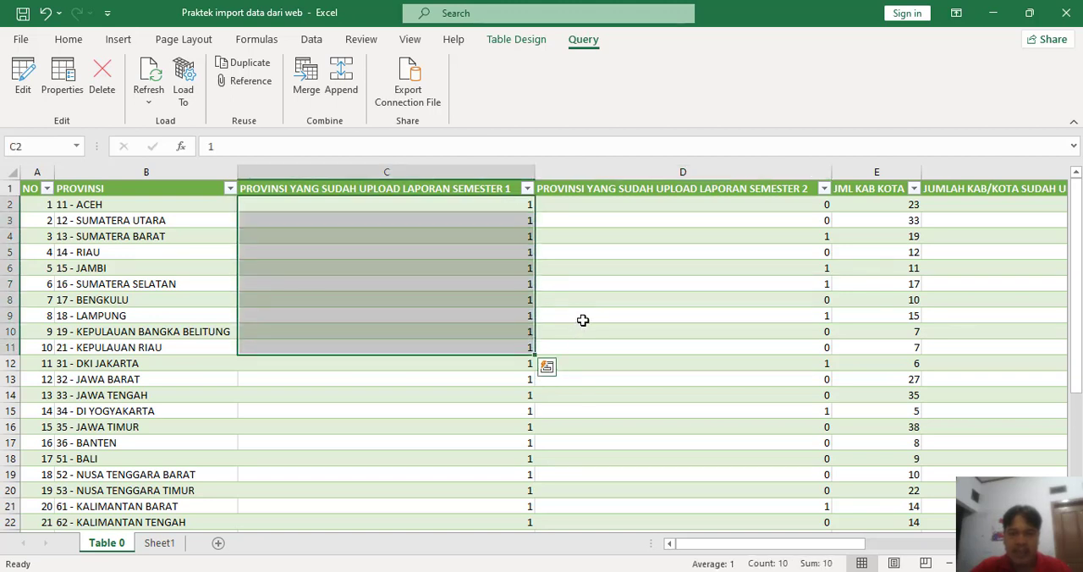
{"action": "left_click", "coordinate": [584, 316]}
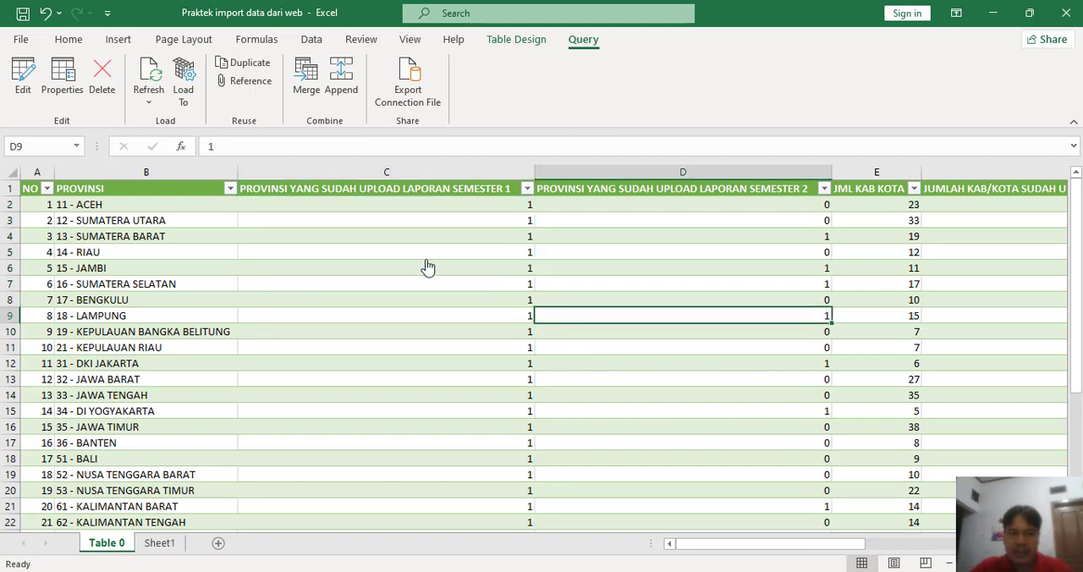
{"action": "key", "text": "ctrl+Page_Down"}
{"action": "left_click", "coordinate": [116, 544]}
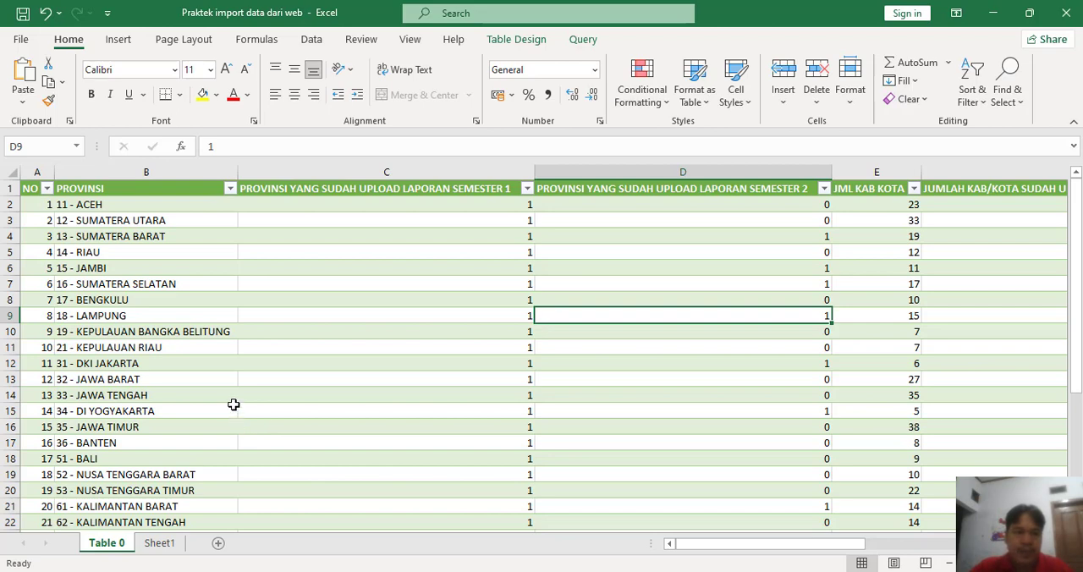
Step: Insert an empty clustered column chart on Sheet1
{"action": "left_click", "coordinate": [169, 542]}
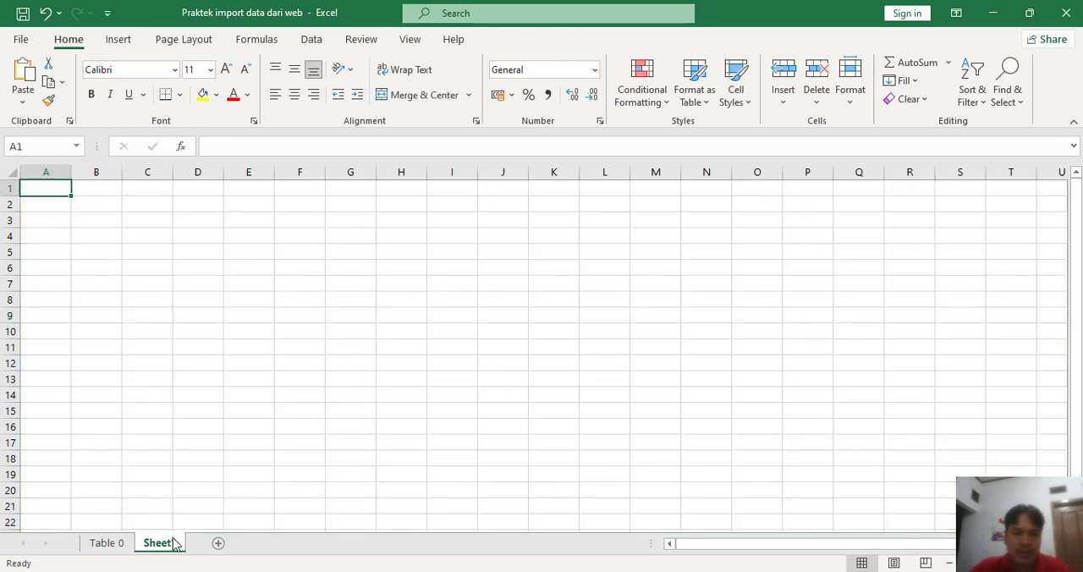
{"action": "left_click", "coordinate": [145, 208]}
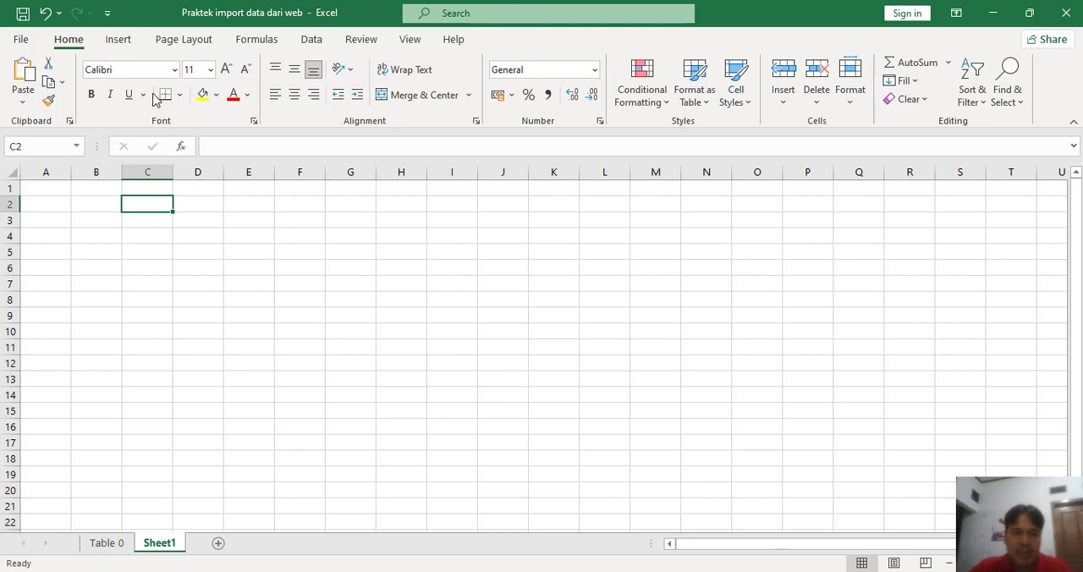
{"action": "left_click", "coordinate": [119, 40]}
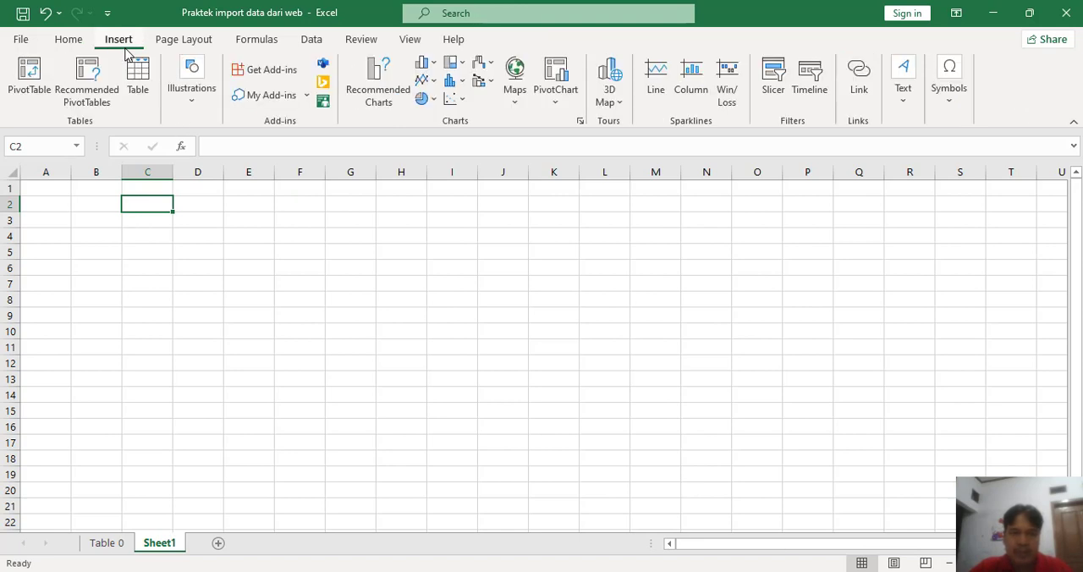
{"action": "left_click", "coordinate": [428, 65]}
{"action": "left_click", "coordinate": [435, 125]}
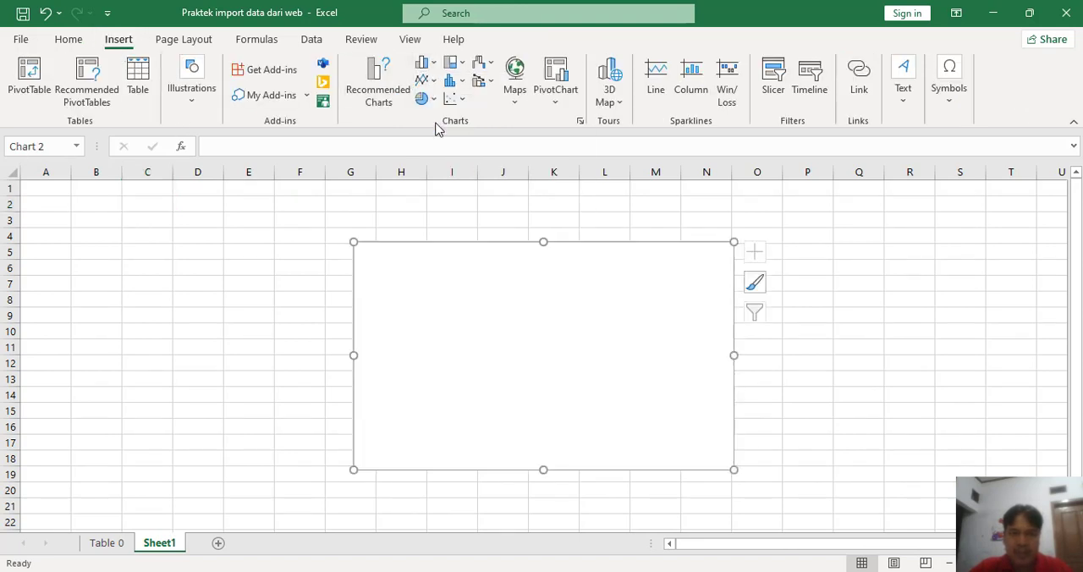
Step: Set the chart's data range to the full PROVINSI and PROVINSI YANG SUDAH UPLOAD LAPORAN SEMESTER 1 columns of Table 0, including headers
{"action": "right_click", "coordinate": [511, 295]}
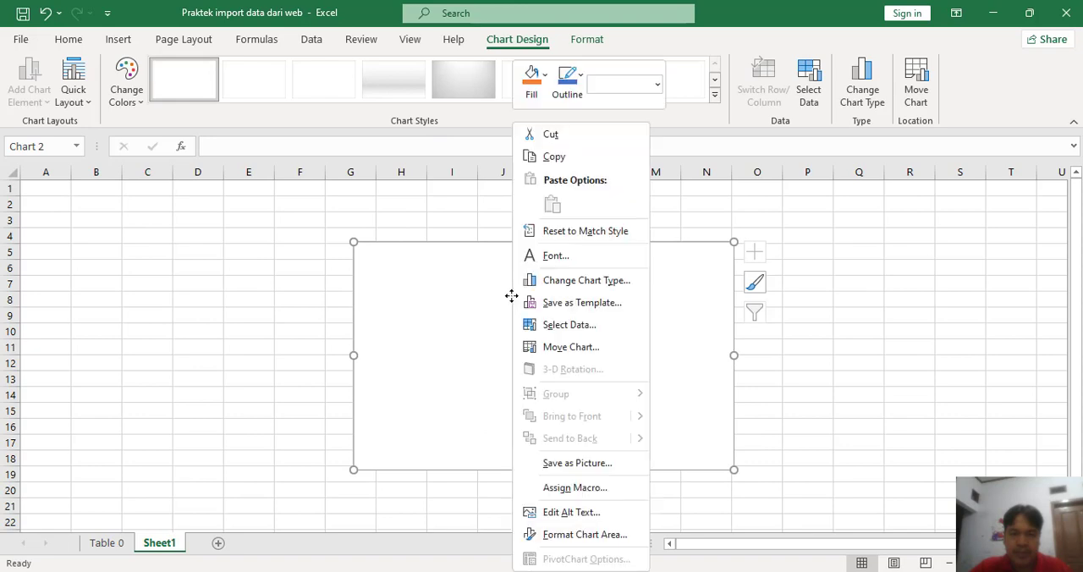
{"action": "left_click", "coordinate": [562, 327]}
{"action": "left_click", "coordinate": [106, 542]}
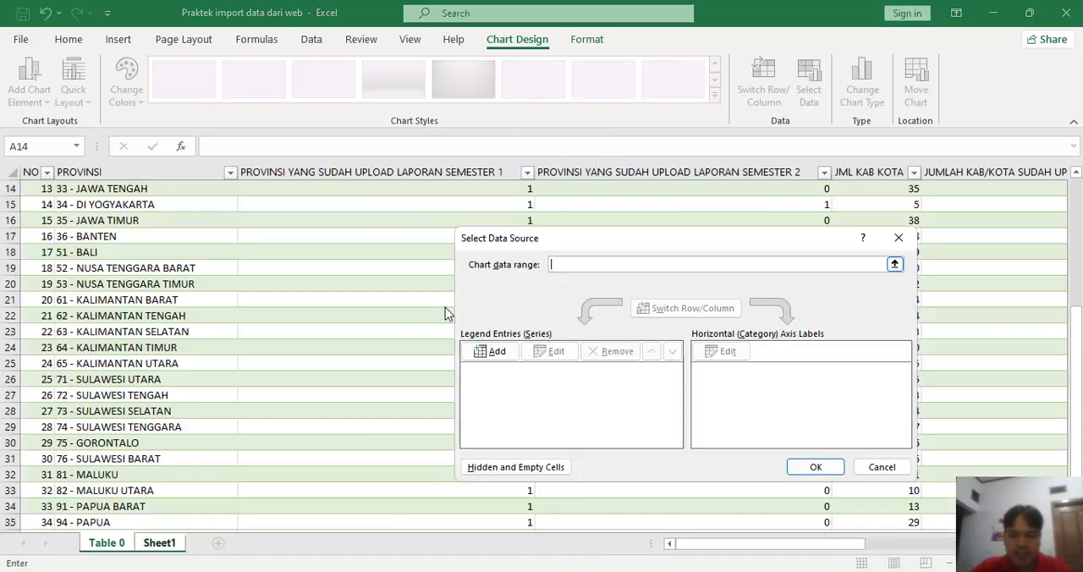
{"action": "scroll", "coordinate": [191, 187], "scroll_direction": "up", "scroll_amount": 5}
{"action": "left_click", "coordinate": [191, 188]}
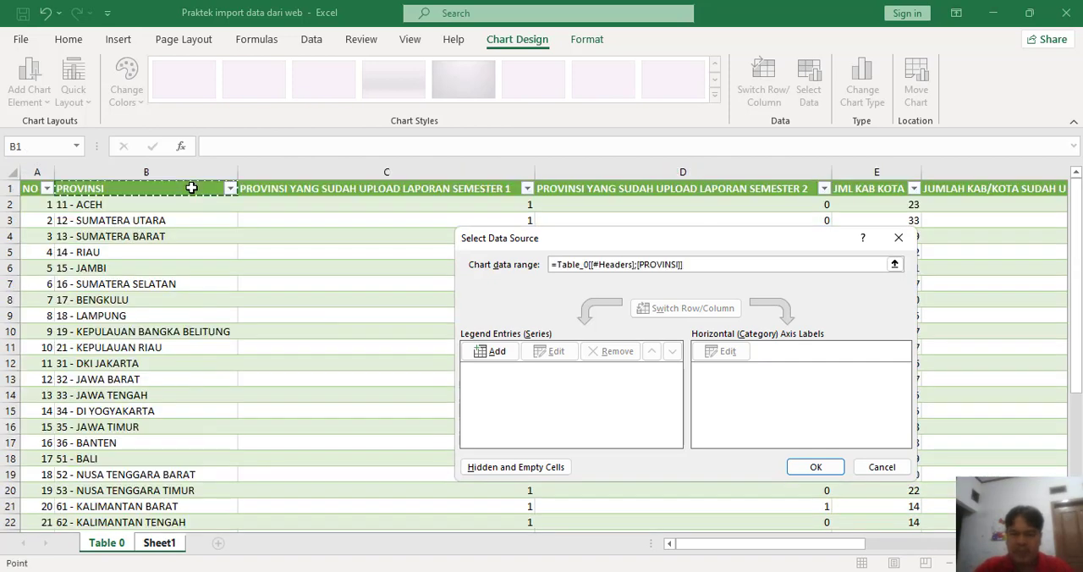
{"action": "key", "text": "shift+Right"}
{"action": "key", "text": "ctrl+shift+Down"}
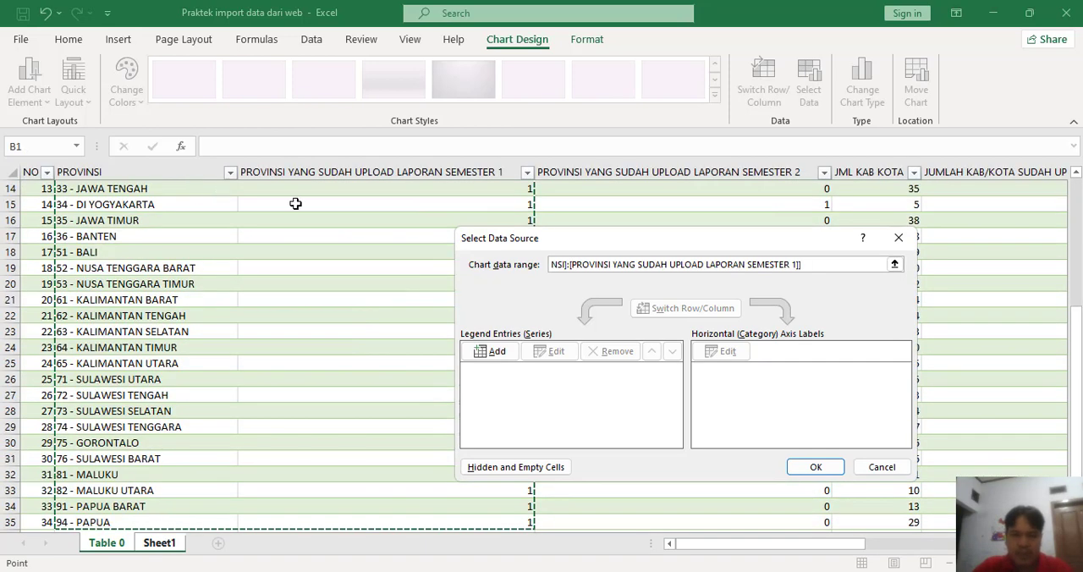
{"action": "left_click", "coordinate": [809, 467]}
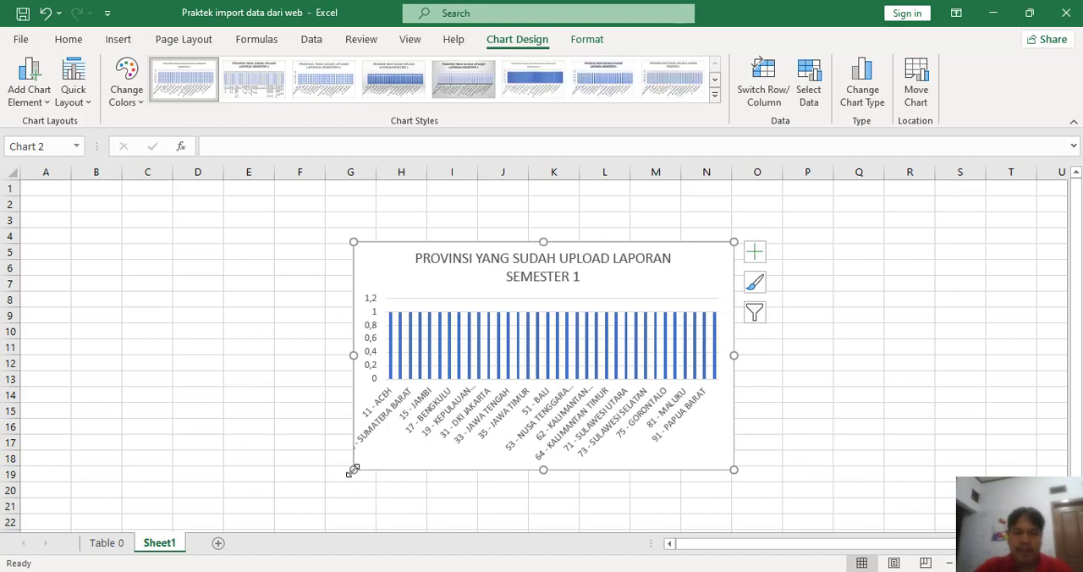
Step: Enlarge the chart until the province labels fit and move it to the sheet's upper-left area, covering about A1 to L20
{"action": "left_click_drag", "start_coordinate": [353, 470], "coordinate": [162, 508]}
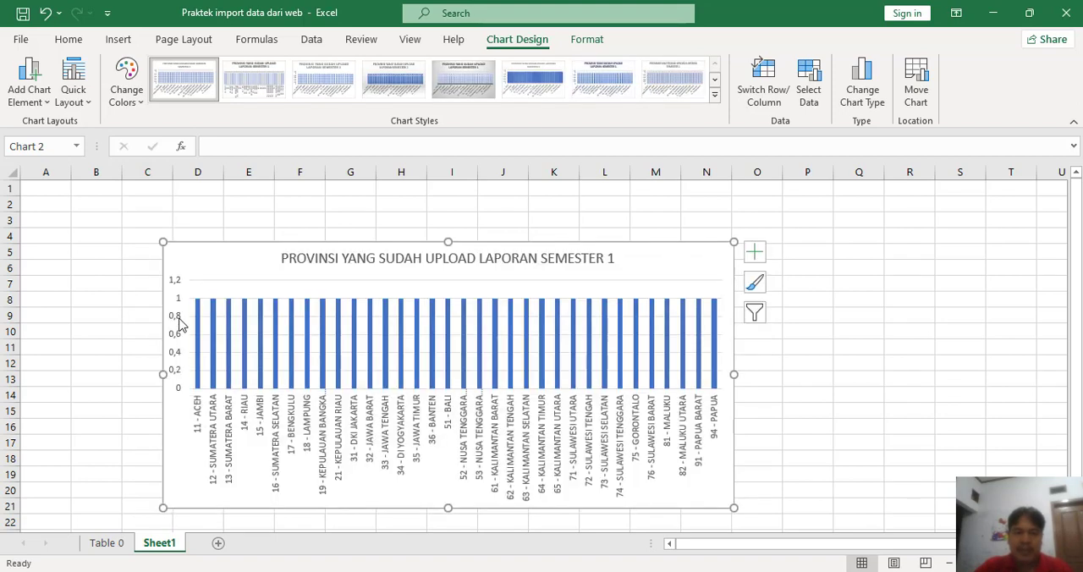
{"action": "left_click_drag", "start_coordinate": [159, 244], "coordinate": [140, 206]}
{"action": "mouse_move", "coordinate": [622, 222]}
{"action": "left_mouse_down"}
{"action": "mouse_move", "coordinate": [505, 215]}
{"action": "mouse_move", "coordinate": [526, 206]}
{"action": "left_mouse_up"}
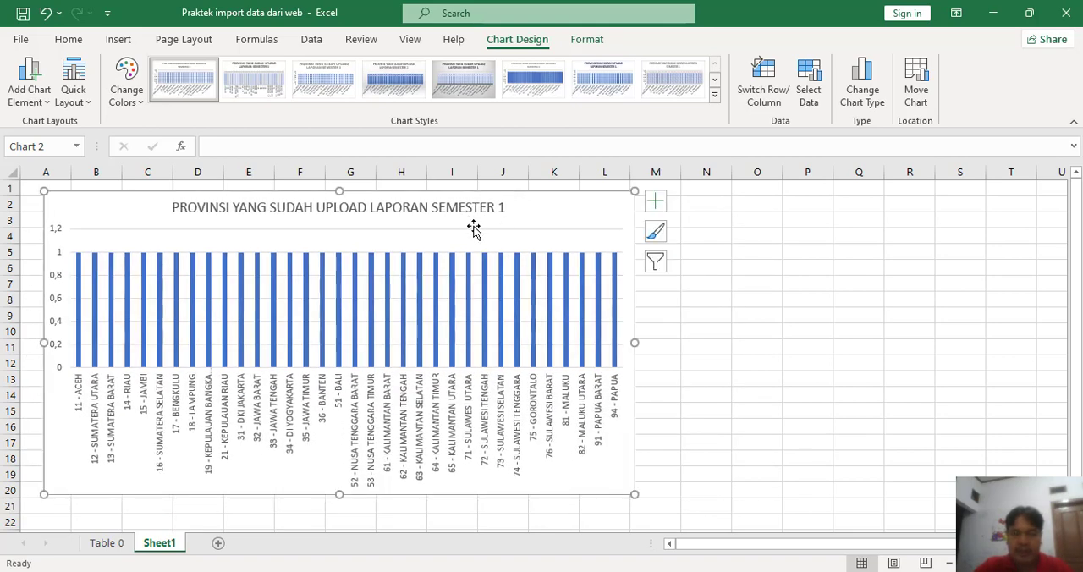
Step: Overwrite Aceh's semester 1 value in C2 of Table 0 with 0 and check the chart on Sheet1
{"action": "mouse_move", "coordinate": [619, 359]}
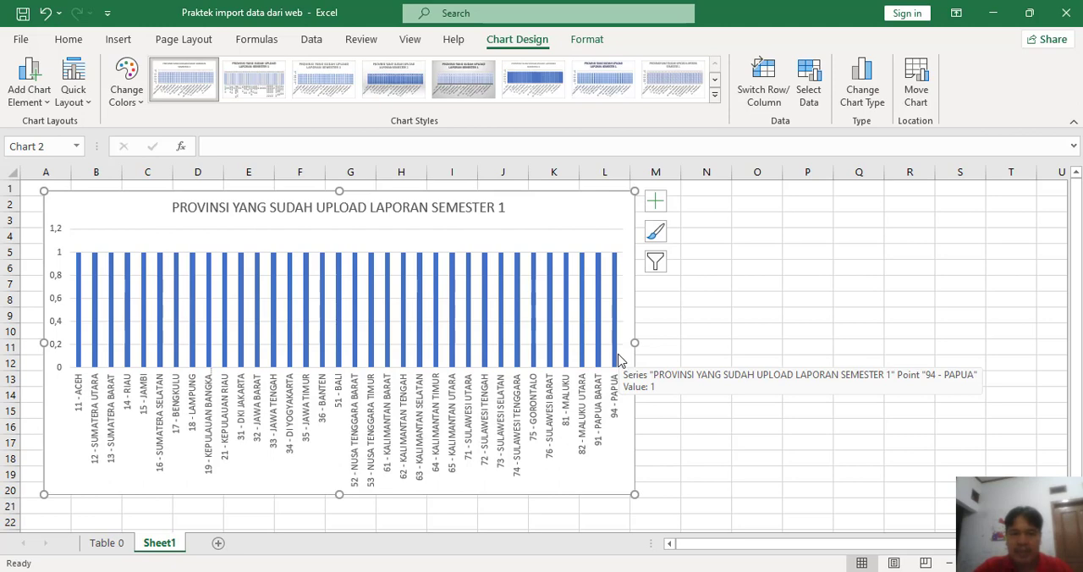
{"action": "left_click", "coordinate": [106, 543]}
{"action": "scroll", "coordinate": [416, 374], "scroll_direction": "up", "scroll_amount": 4}
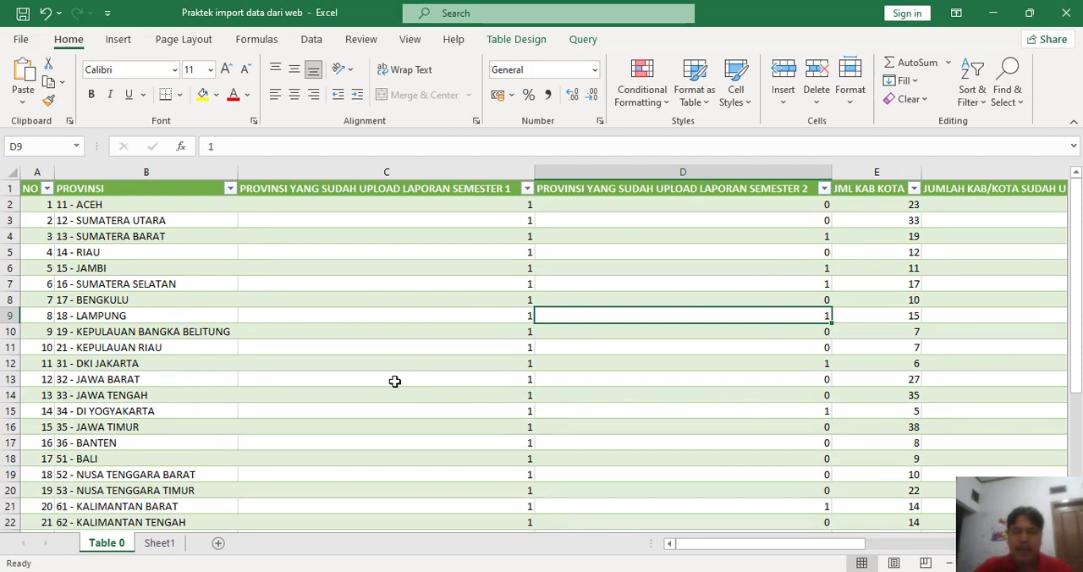
{"action": "left_click", "coordinate": [417, 280]}
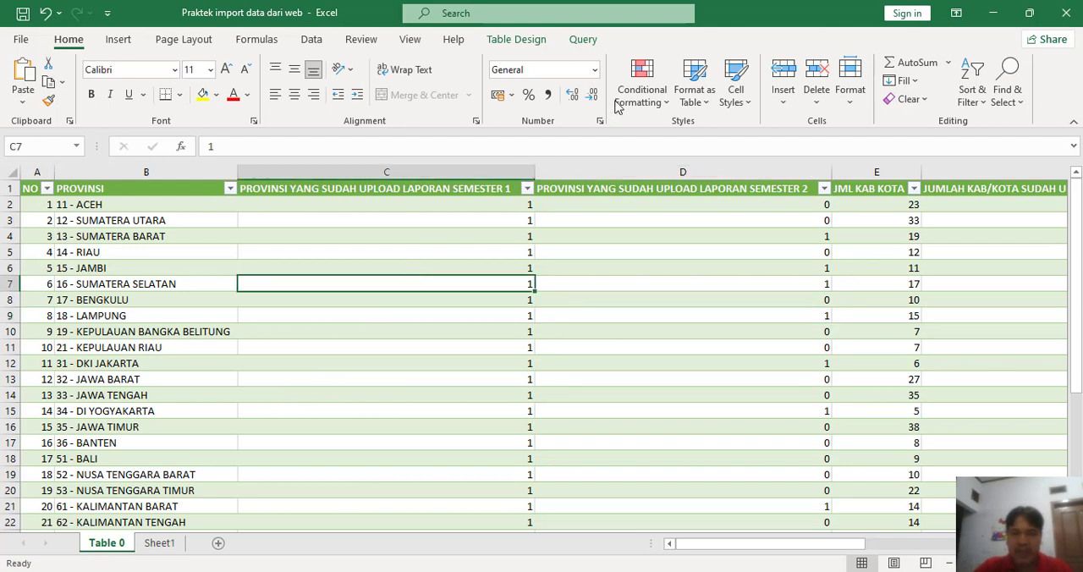
{"action": "left_click", "coordinate": [592, 47]}
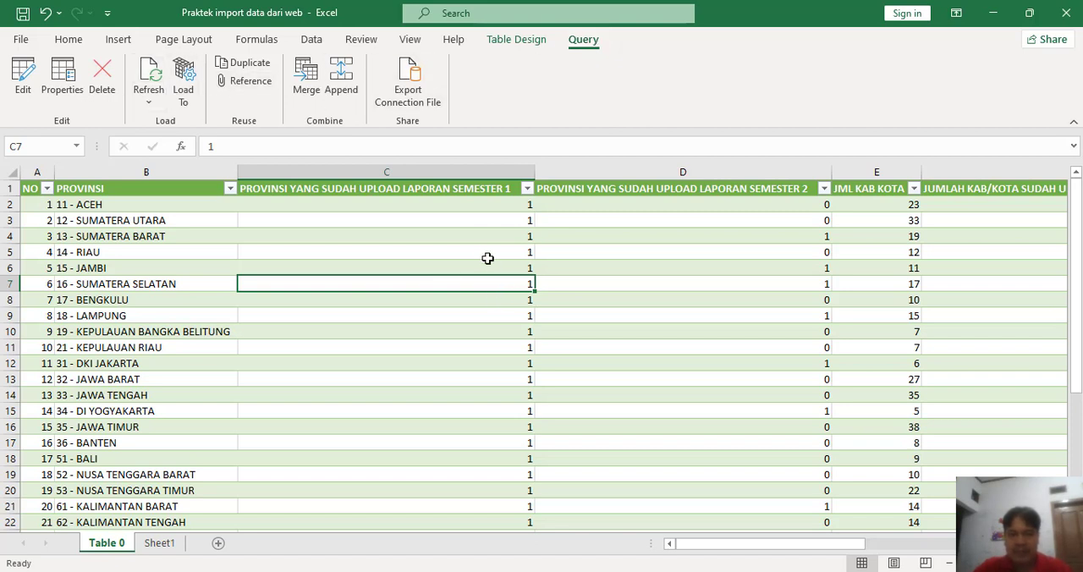
{"action": "left_click", "coordinate": [491, 208]}
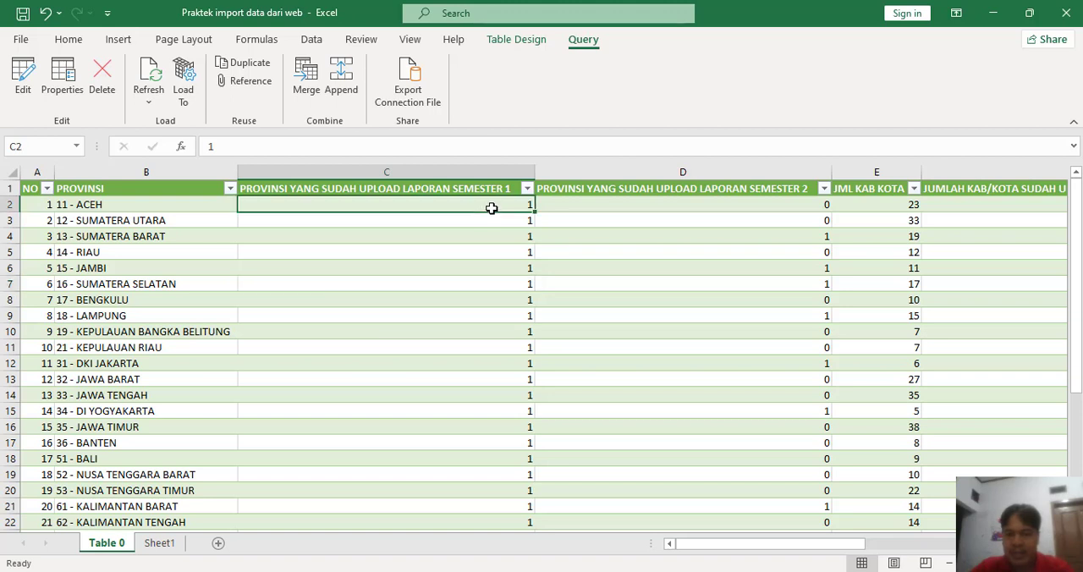
{"action": "type", "text": "0"}
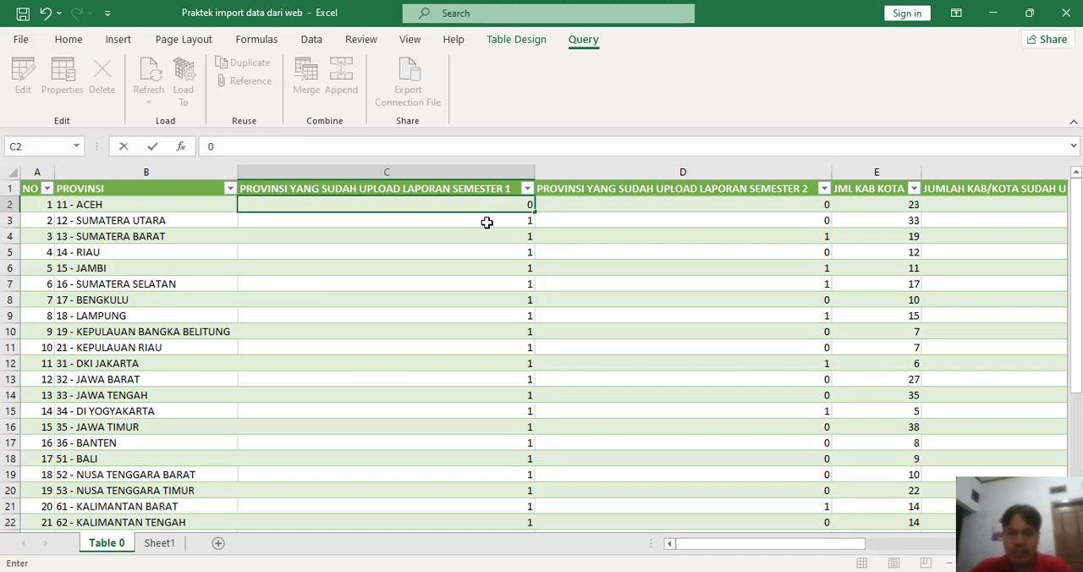
{"action": "left_click", "coordinate": [487, 222]}
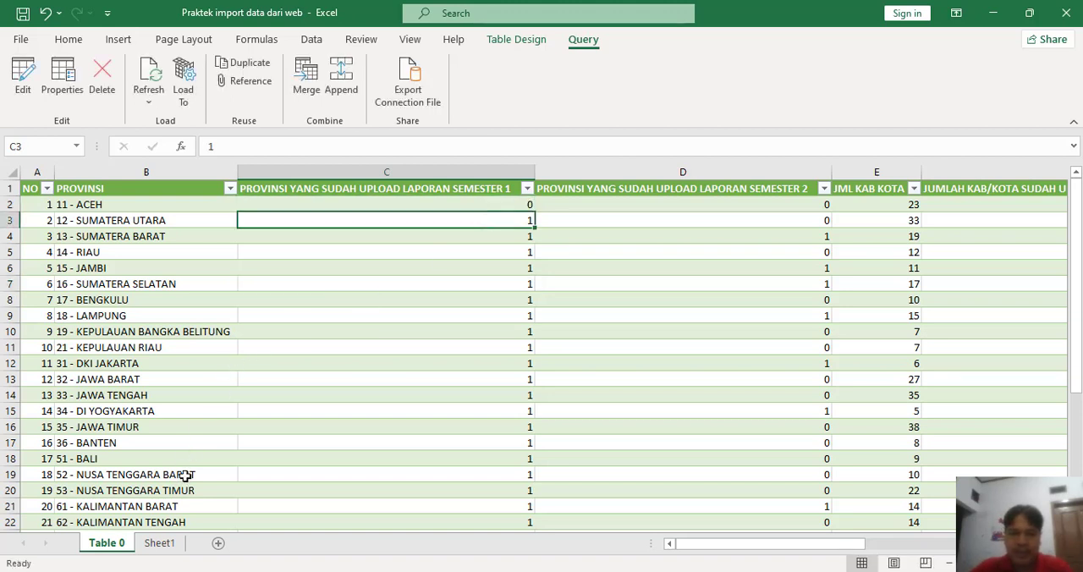
{"action": "left_click", "coordinate": [160, 543]}
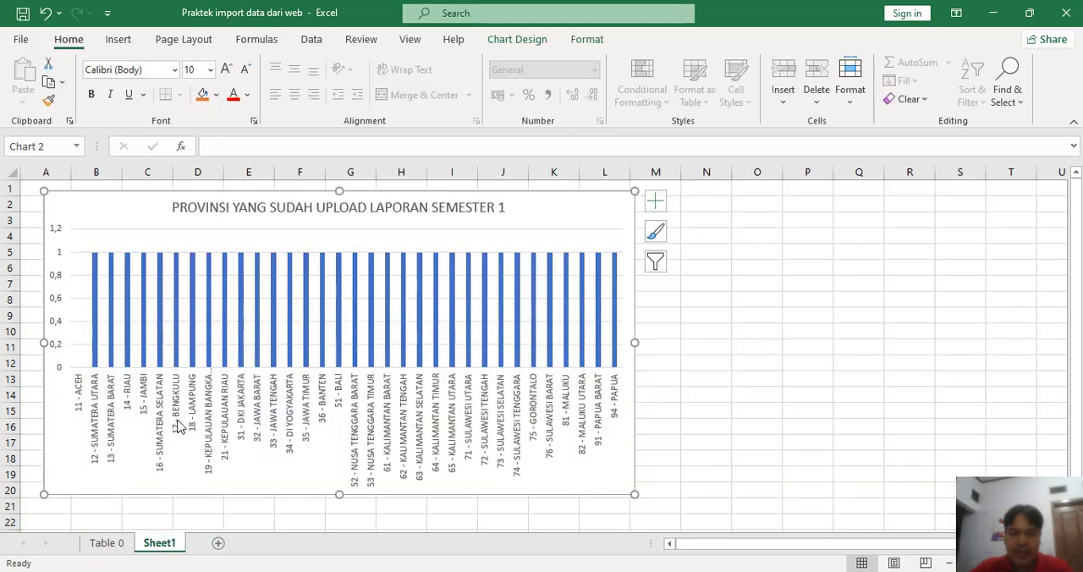
Step: Refresh the Table 0 query to reload the semester 1 values from the web page
{"action": "left_click", "coordinate": [108, 543]}
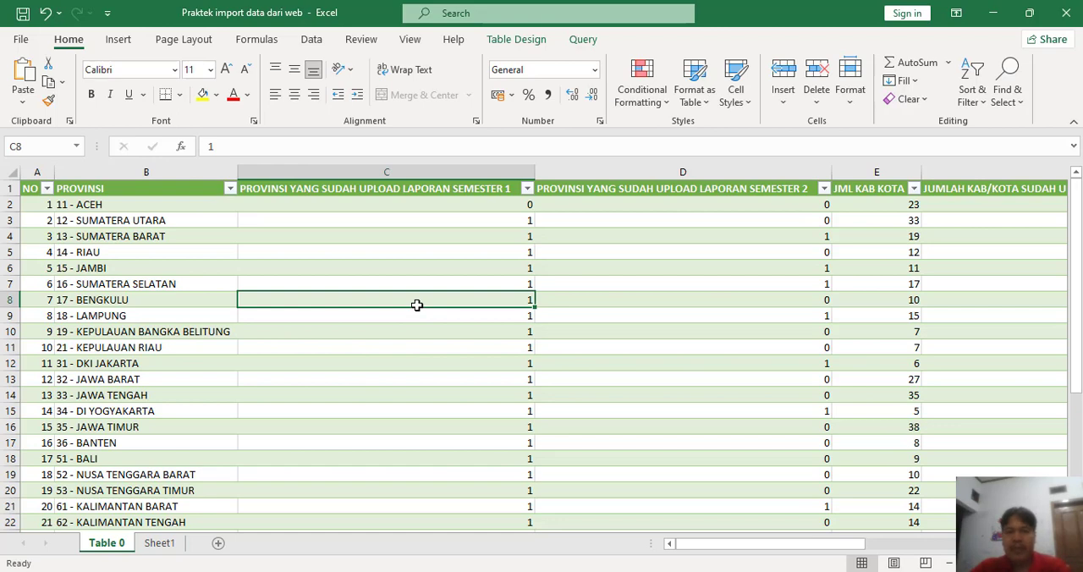
{"action": "left_click", "coordinate": [583, 39]}
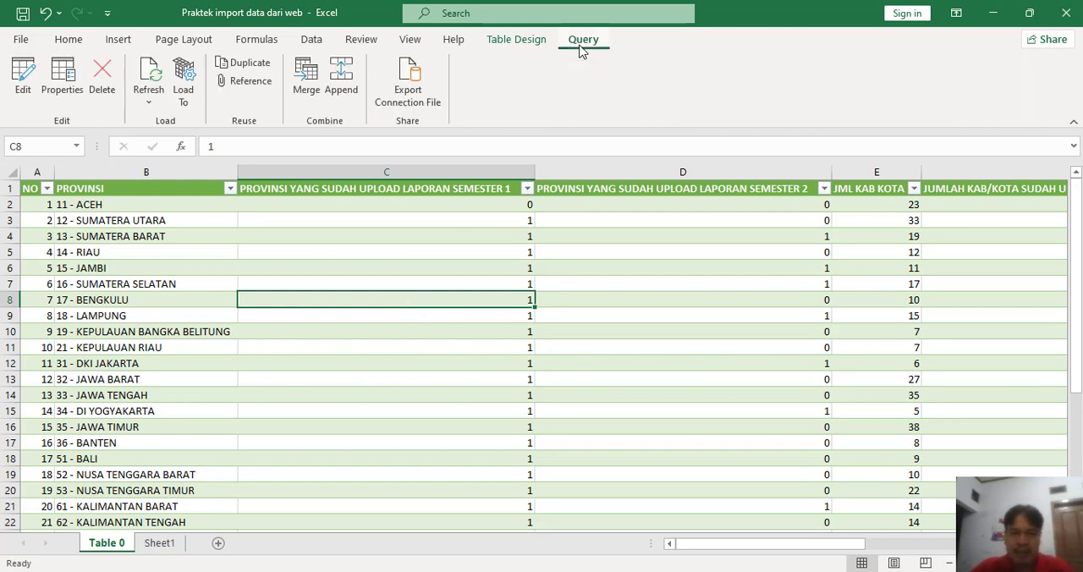
{"action": "left_click", "coordinate": [148, 75]}
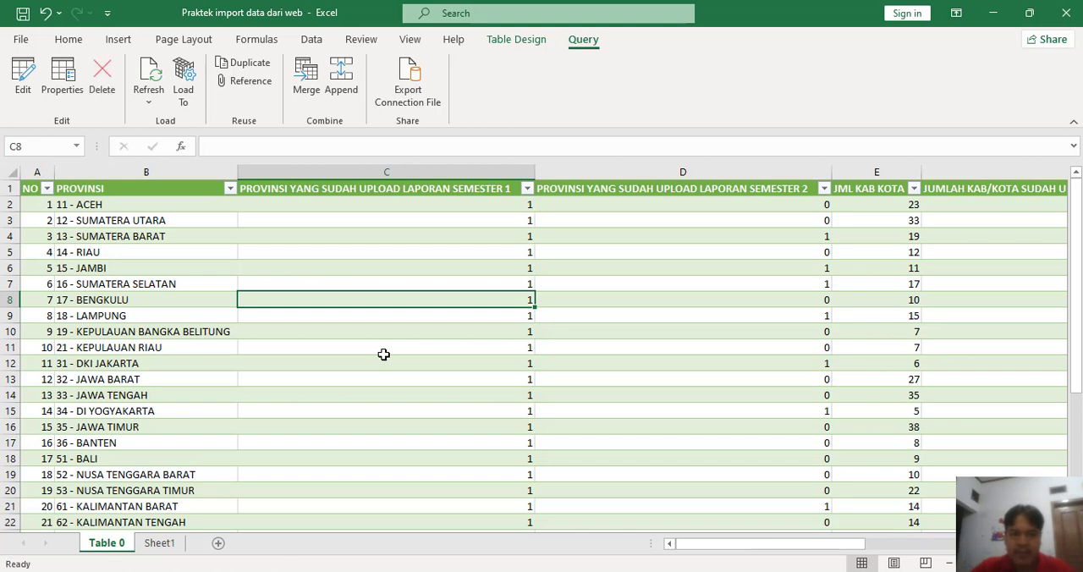
Step: Select Aceh's semester 1 cell C2 and switch to the Laporan Provinsi page in Chrome to compare it with the source table
{"action": "left_click", "coordinate": [489, 207]}
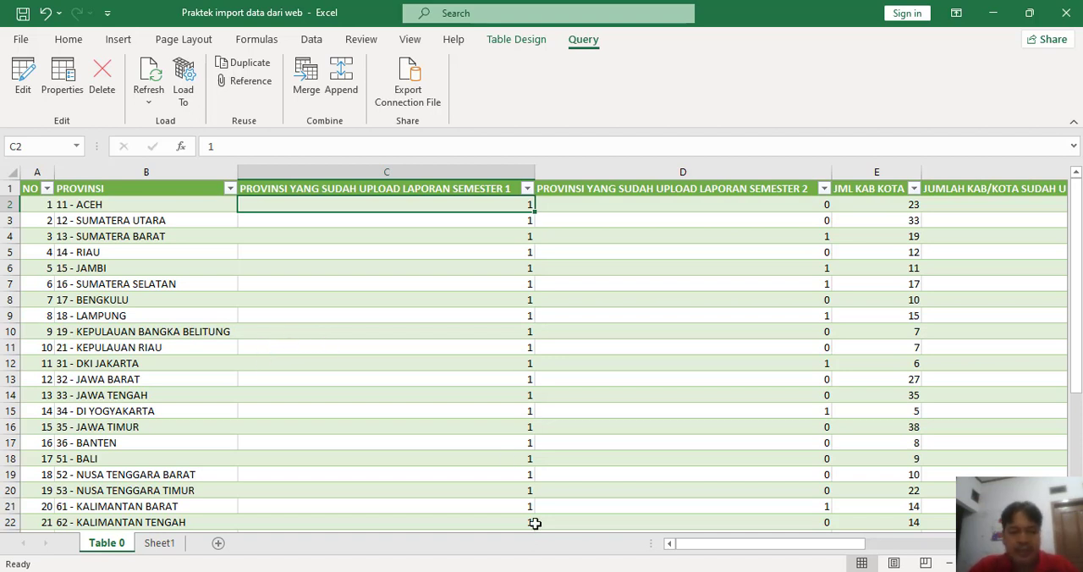
{"action": "left_click", "coordinate": [507, 571]}
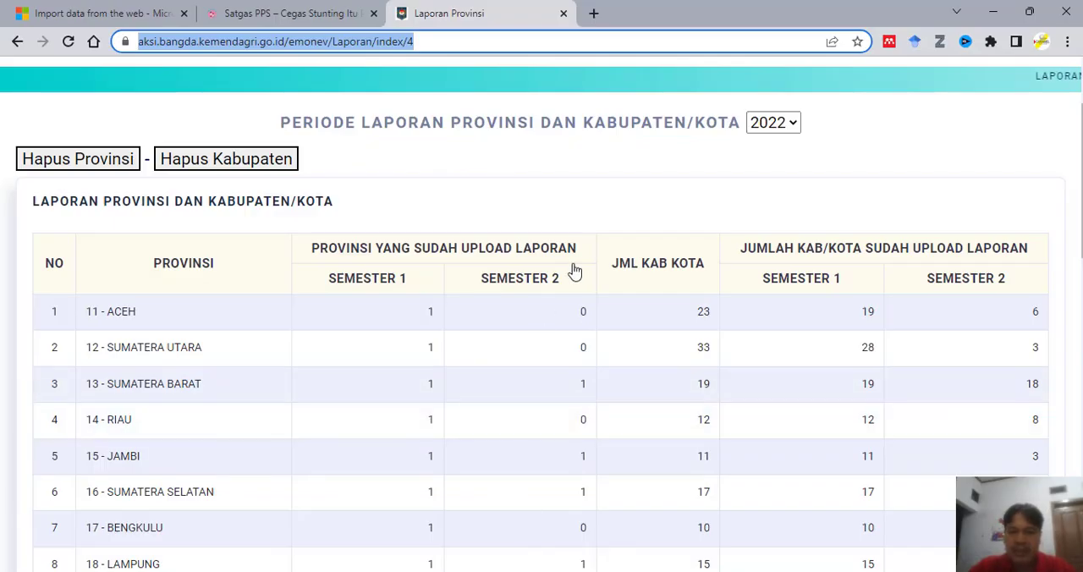